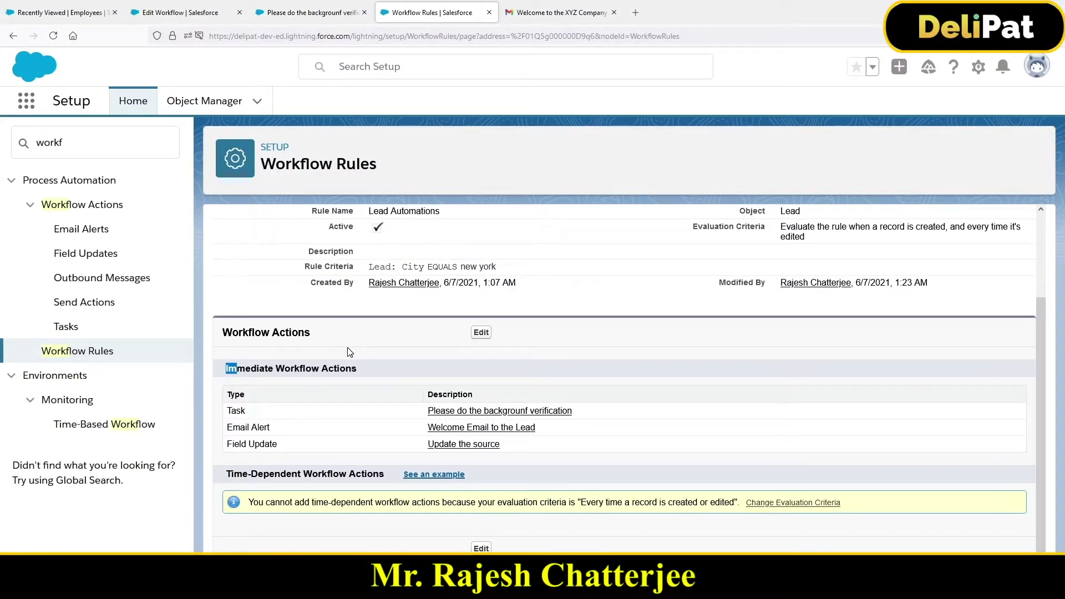
# Review the Lead Automations rule's immediate workflow actions, rule criteria and evaluation criteria.
pyautogui.moveTo(251, 369); pyautogui.dragTo(365, 363)
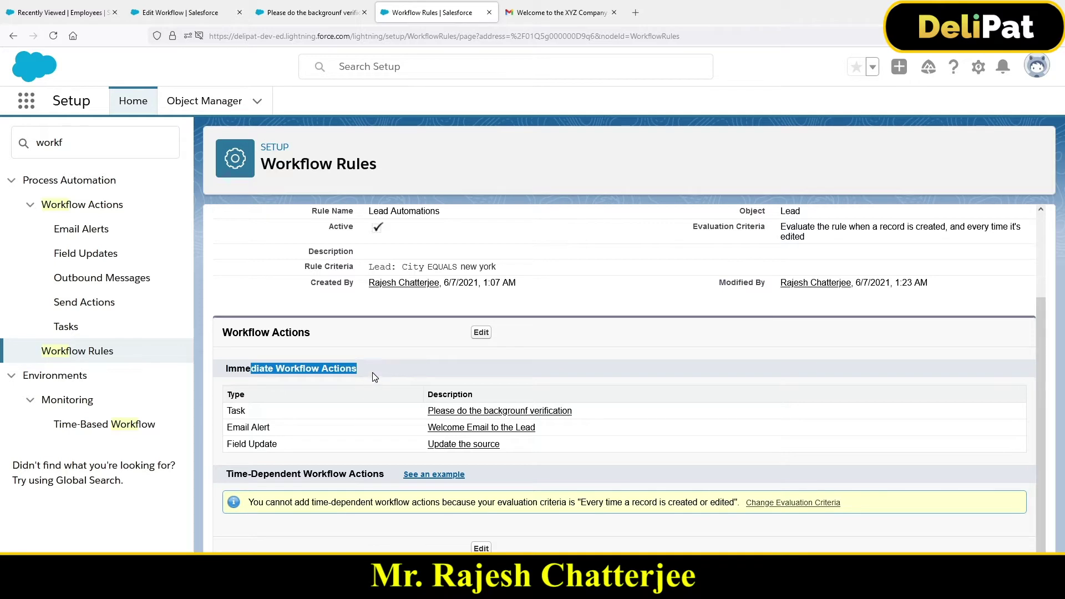
pyautogui.moveTo(305, 266); pyautogui.dragTo(506, 267)
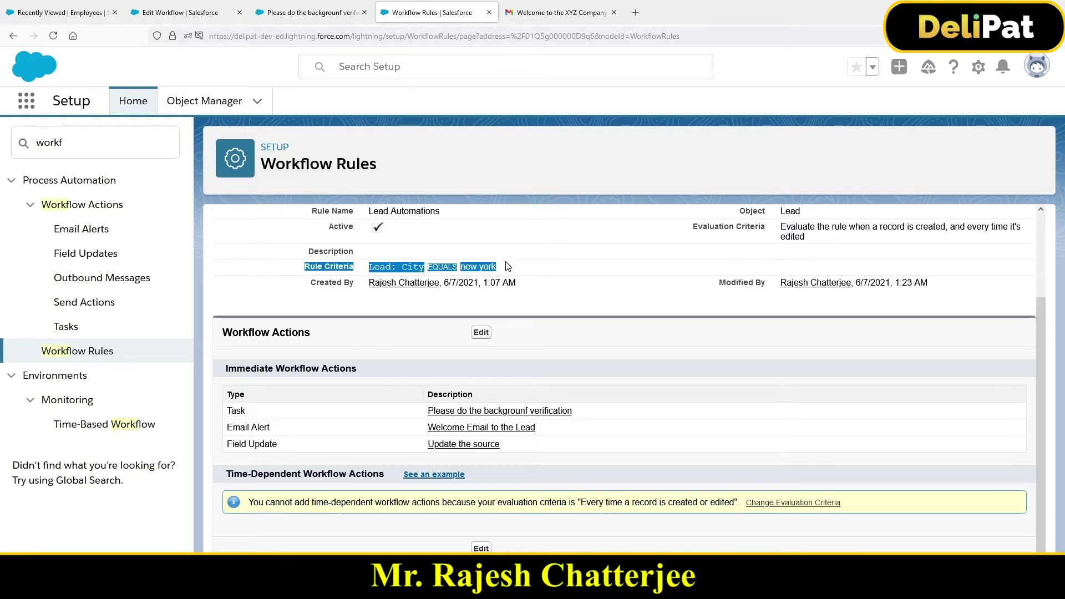
pyautogui.click(696, 226)
pyautogui.moveTo(695, 226); pyautogui.dragTo(814, 240)
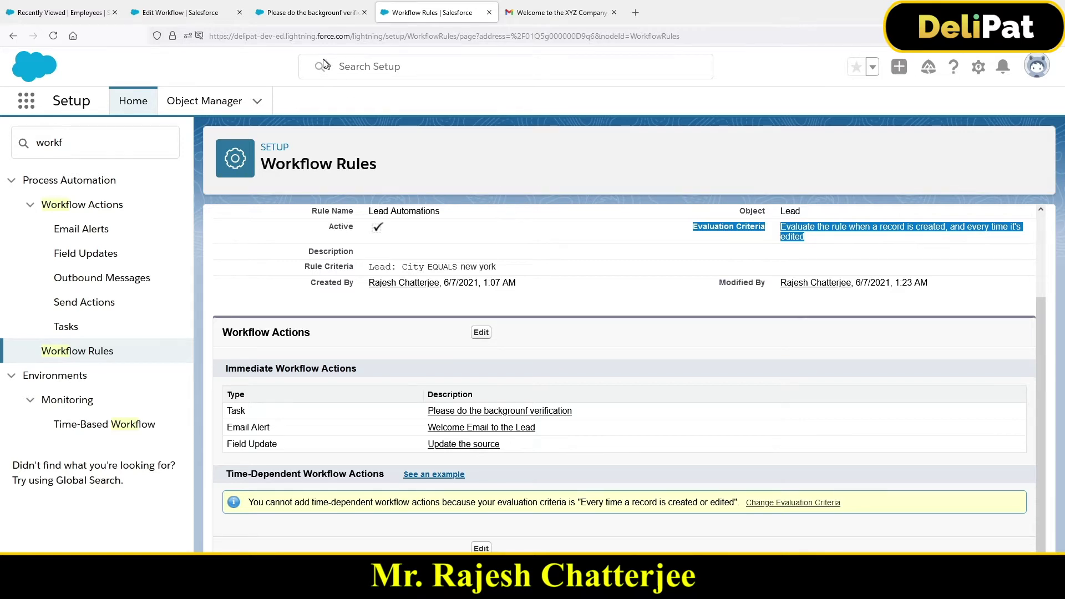
# Open Setup from the background verification task page and look up the Lead object in the Object Manager.
pyautogui.click(306, 14)
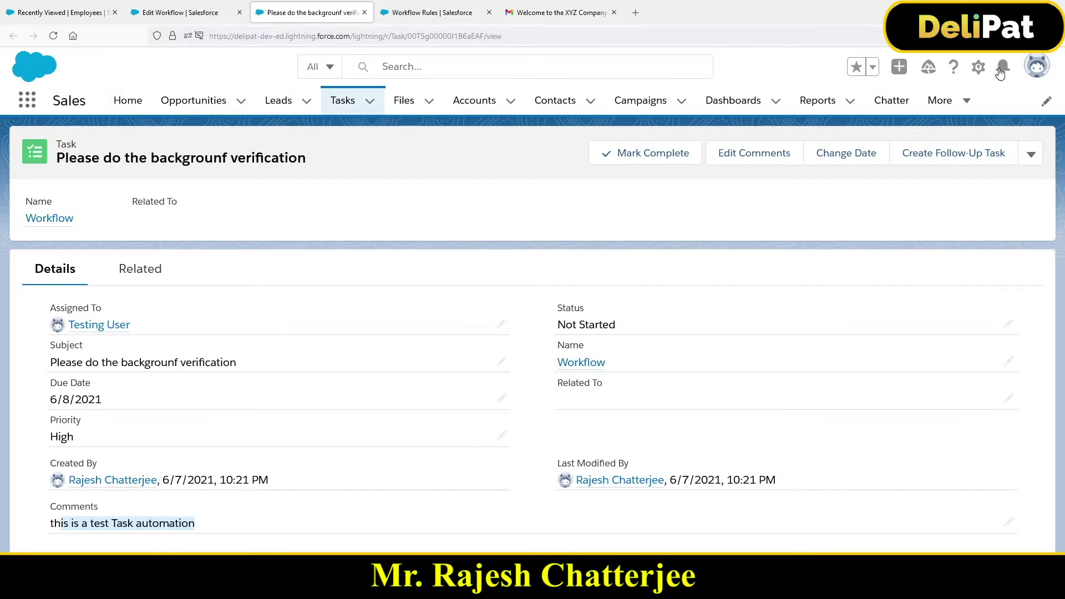
pyautogui.click(978, 66)
pyautogui.click(932, 145)
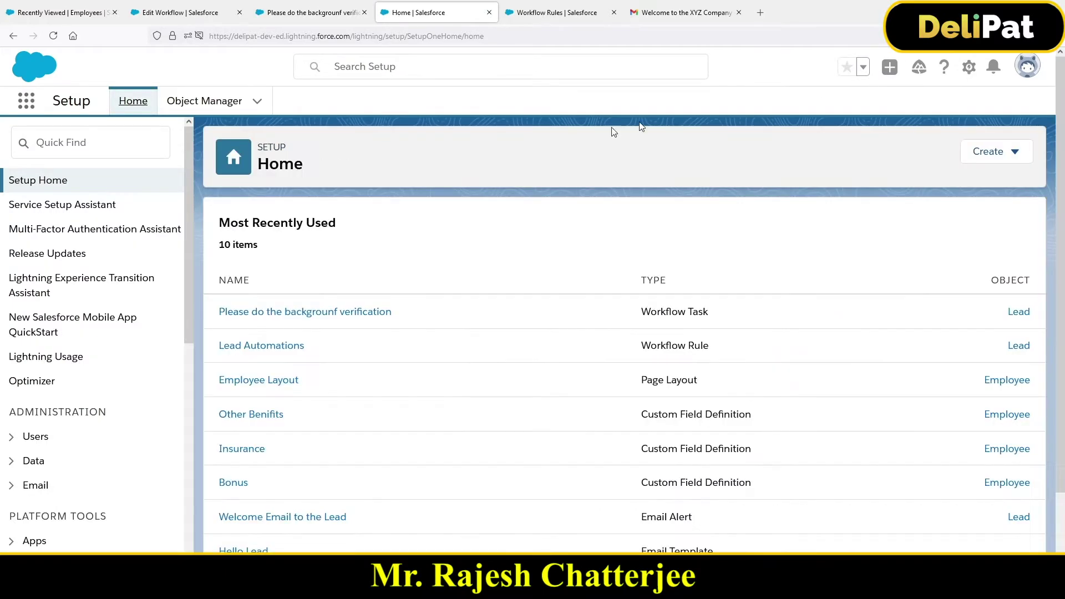
pyautogui.click(200, 103)
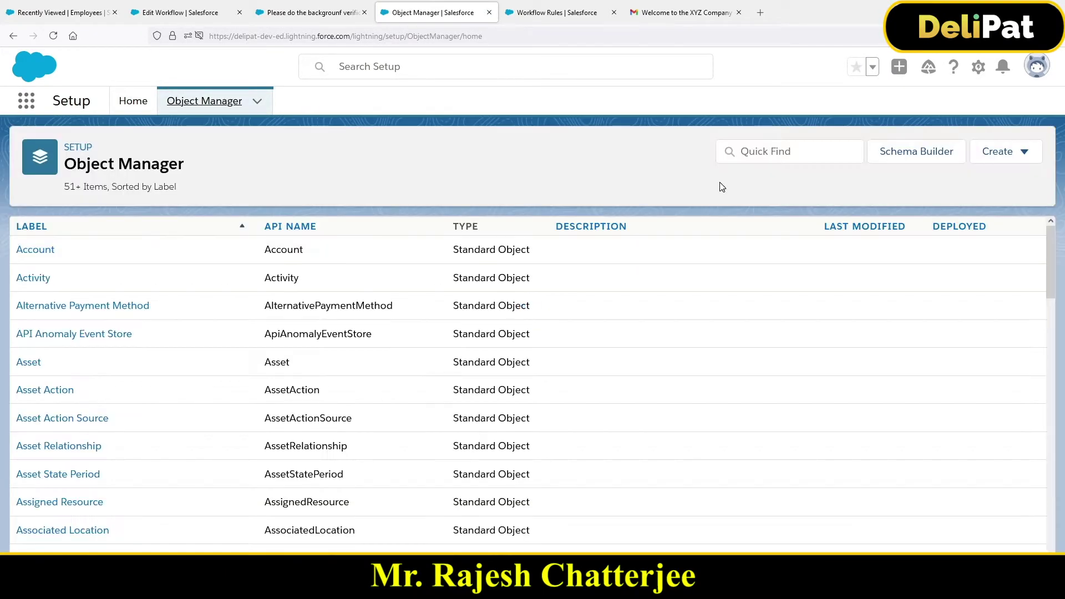
pyautogui.click(776, 154)
pyautogui.write('lead')
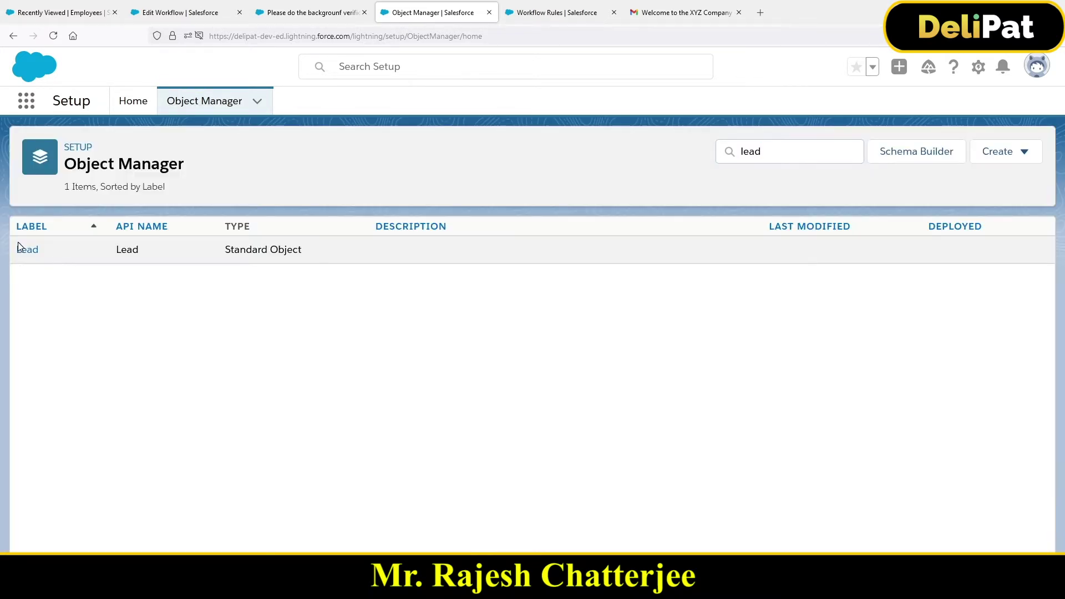
pyautogui.click(26, 251)
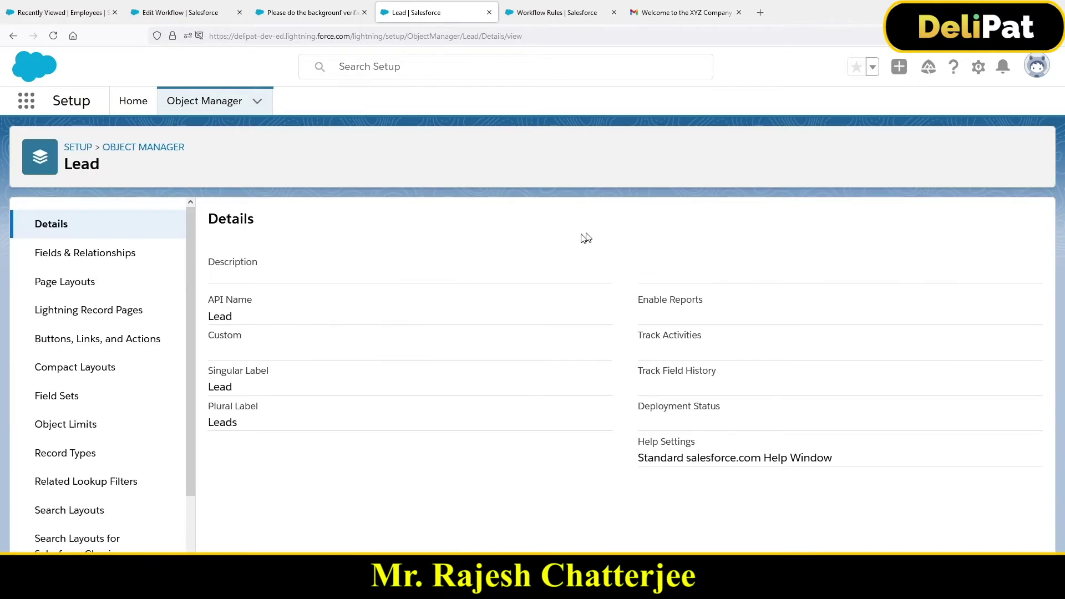
# Start a new custom field on the Lead object with the Date data type.
pyautogui.click(95, 255)
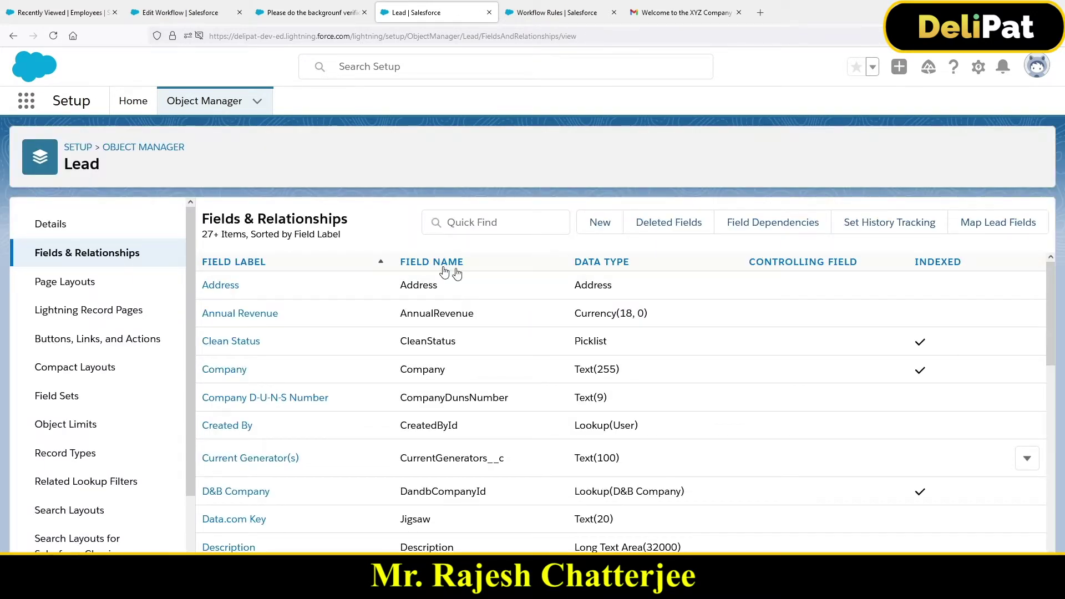
pyautogui.click(600, 222)
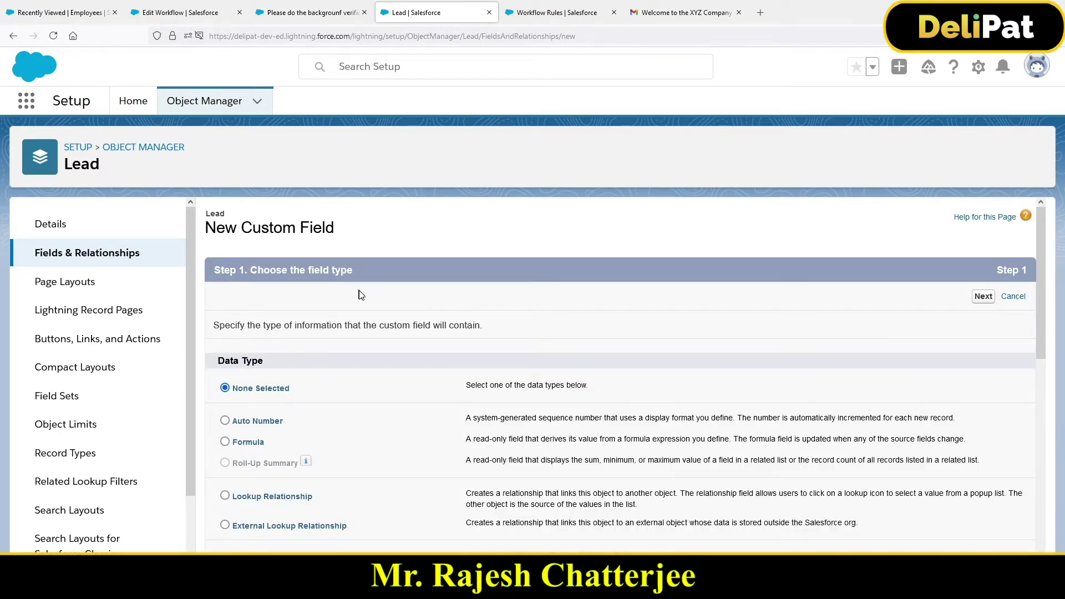
pyautogui.scroll(-5, 360, 383)
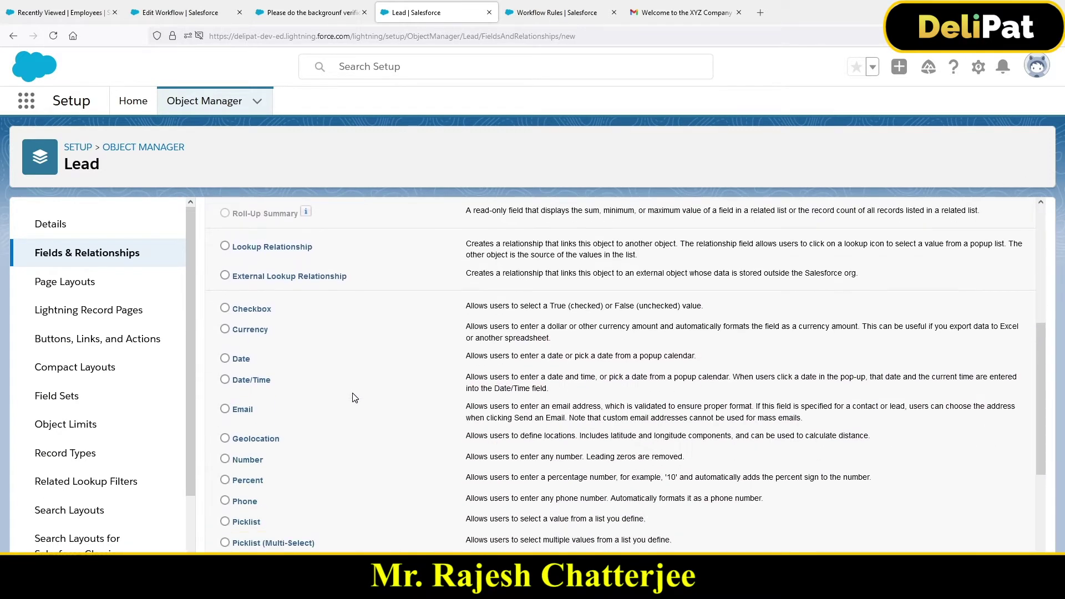
pyautogui.scroll(-3, 356, 394)
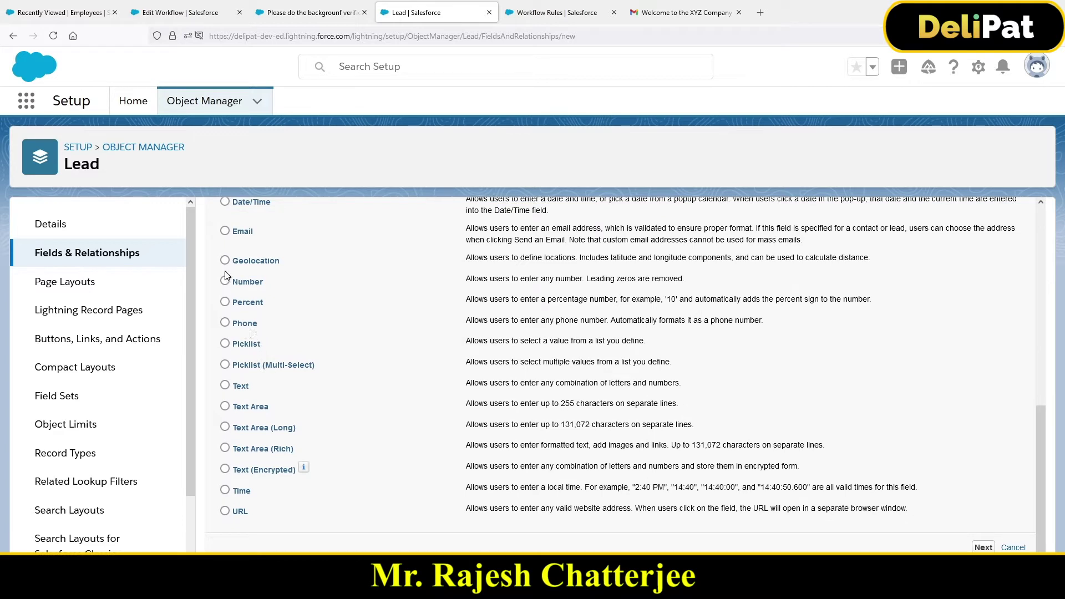
pyautogui.scroll(2, 250, 340)
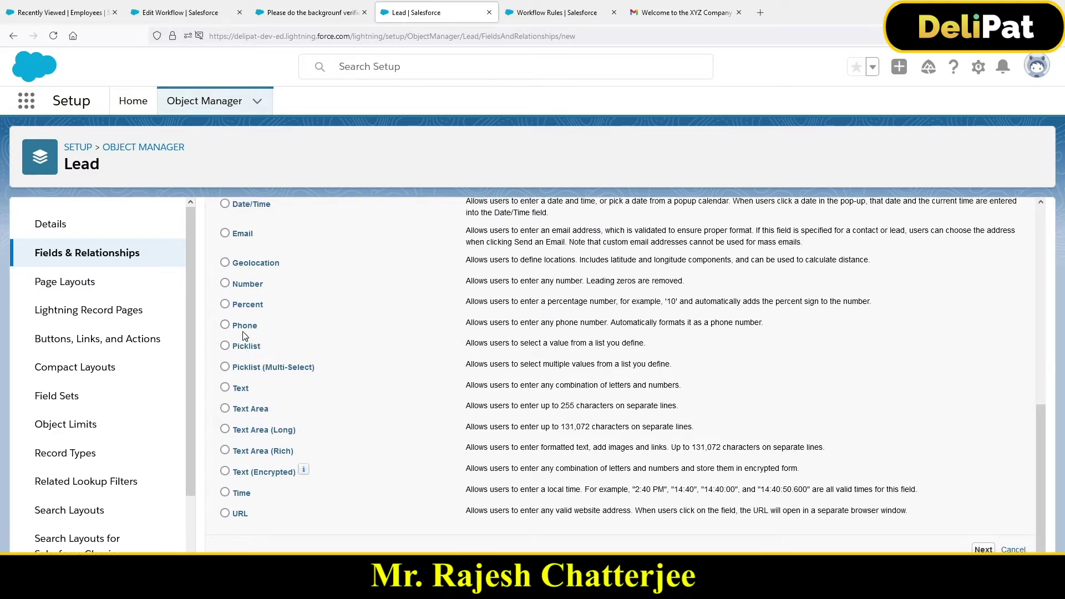
pyautogui.click(236, 265)
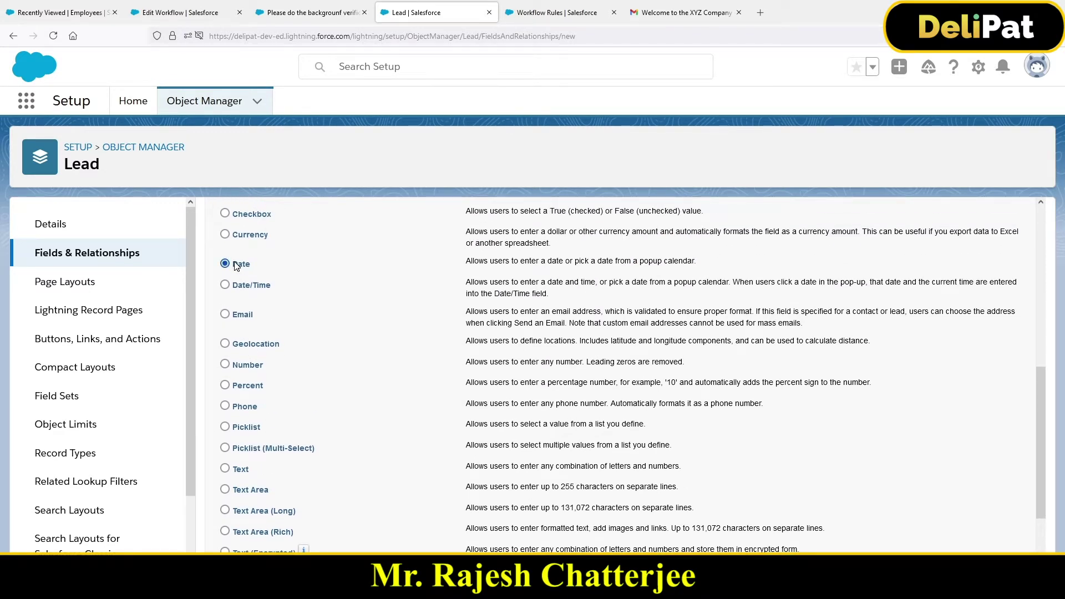
pyautogui.scroll(-2, 981, 462)
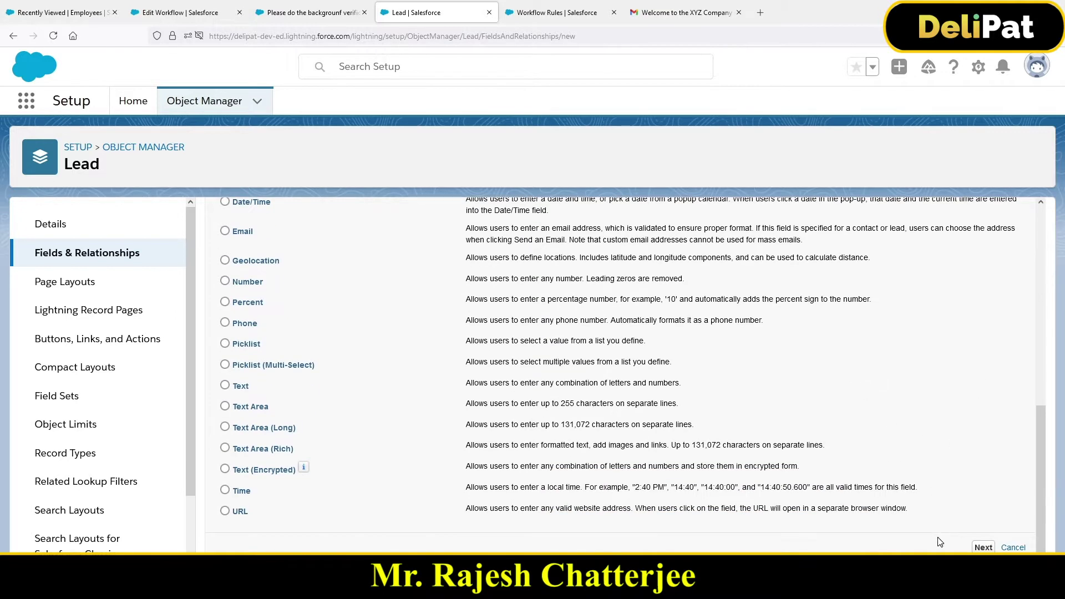
pyautogui.click(983, 547)
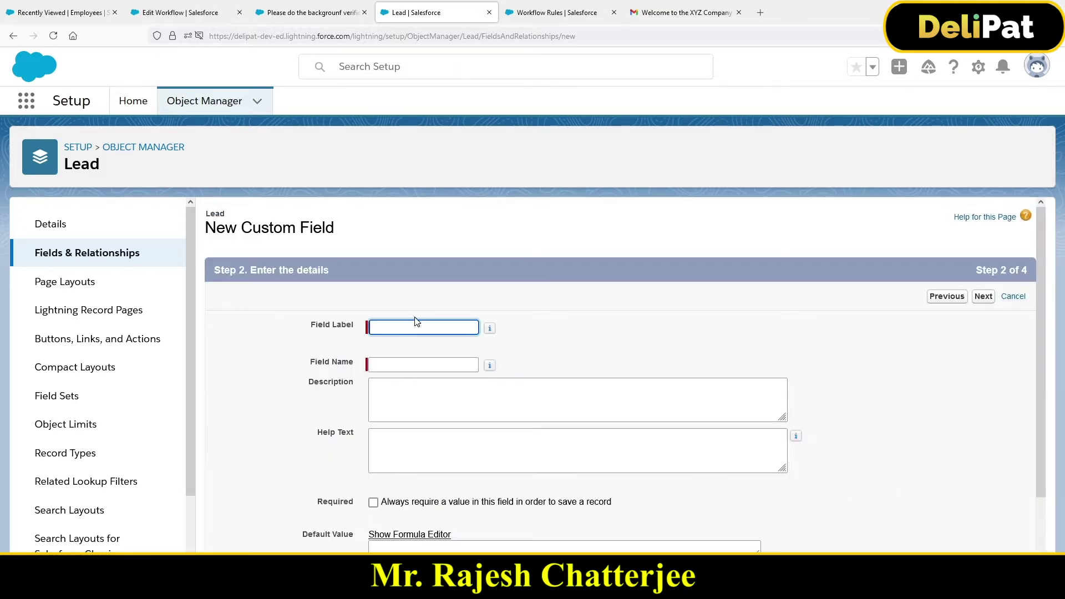
# Label the new field Date Of Birth with the field name Date_Of_Birth and continue to field-level security.
pyautogui.click(415, 322)
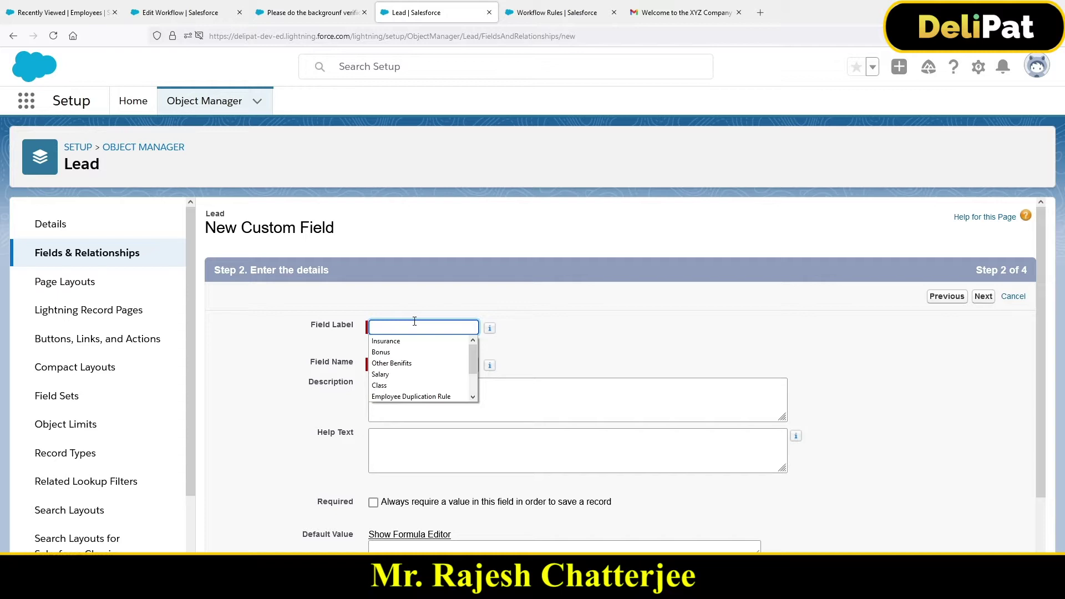
pyautogui.write('Date O')
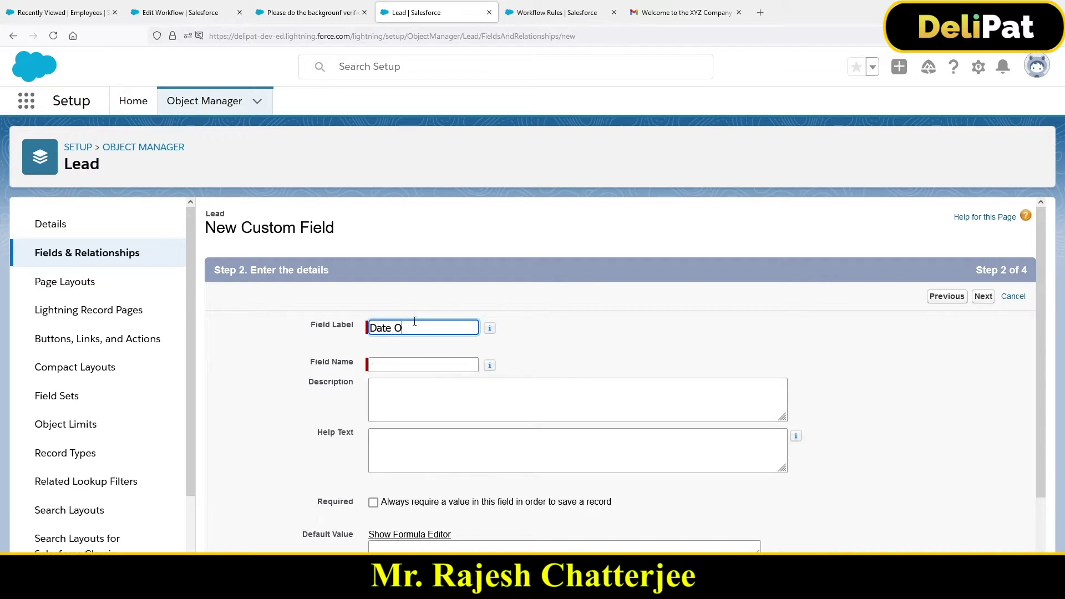
pyautogui.write('f Birth')
pyautogui.click(428, 364)
pyautogui.click(322, 392)
pyautogui.moveTo(331, 433); pyautogui.dragTo(361, 434)
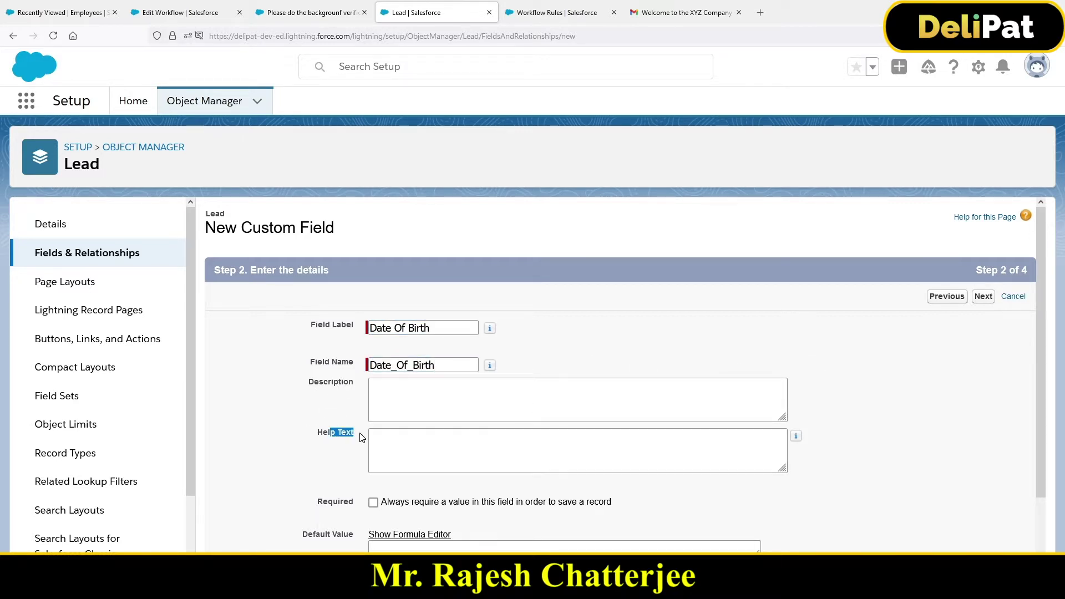
pyautogui.scroll(-2, 573, 502)
pyautogui.click(991, 233)
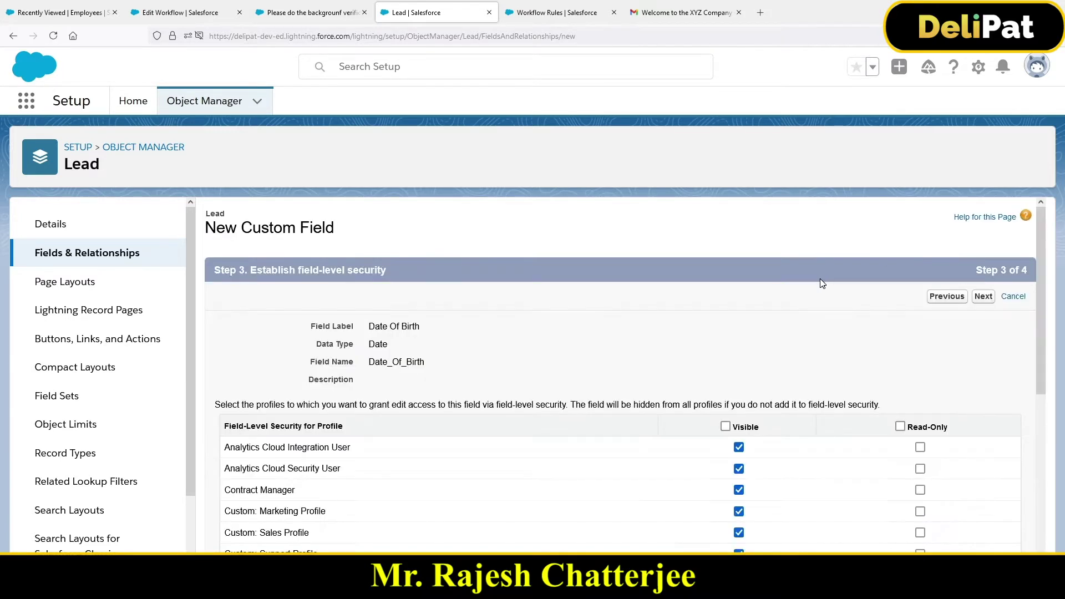
# Accept the default field-level security, keep the field on all Lead page layouts and save it.
pyautogui.click(984, 297)
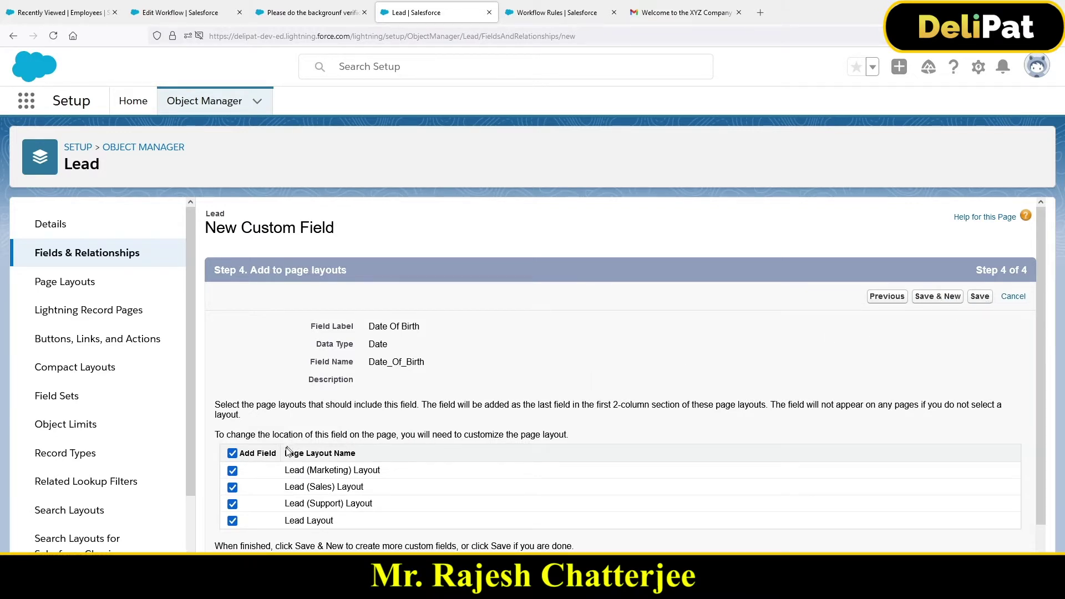
pyautogui.moveTo(286, 458); pyautogui.dragTo(358, 458)
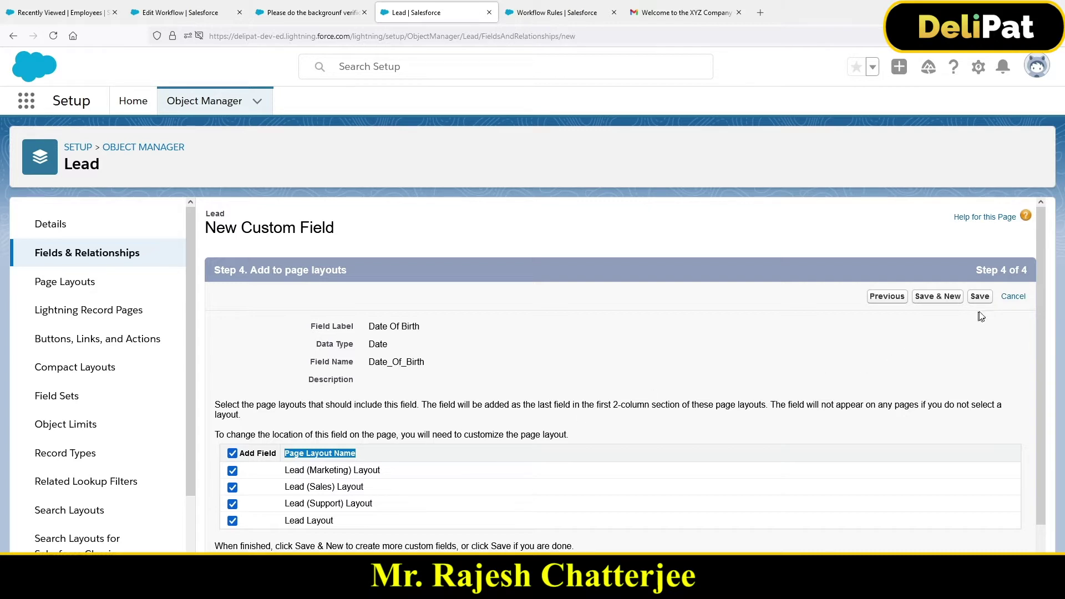
pyautogui.click(981, 298)
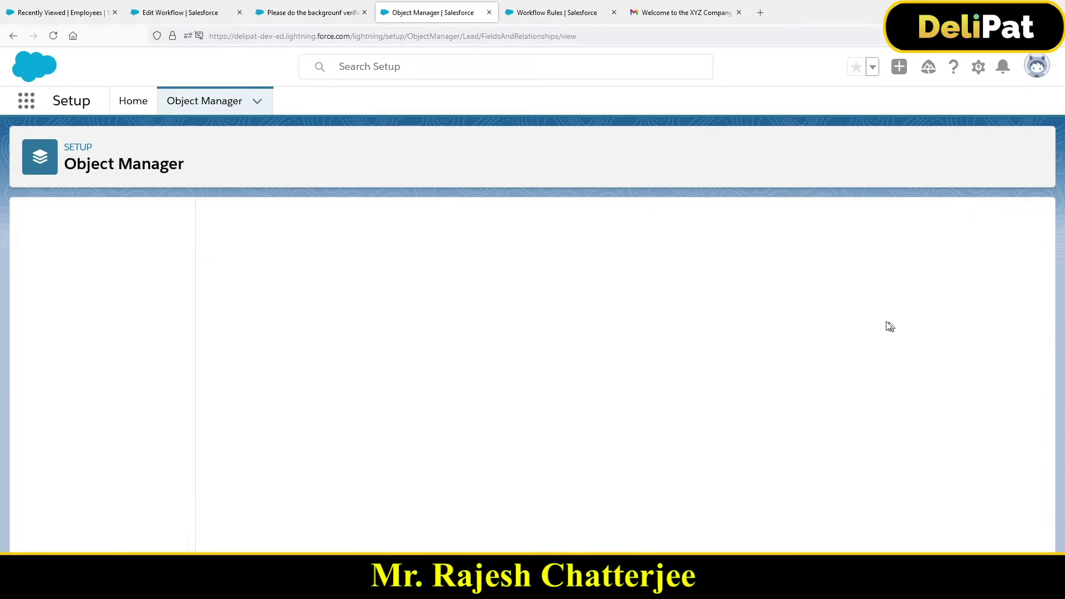
# Find Leads through the app search and start a new lead record.
pyautogui.click(27, 104)
pyautogui.write('lead')
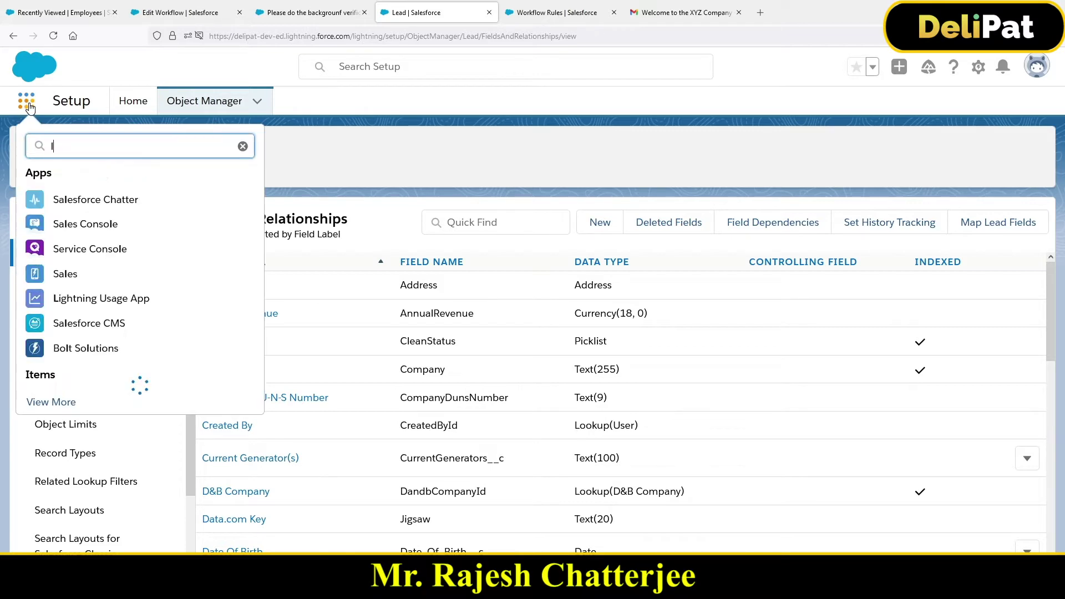
pyautogui.click(50, 251)
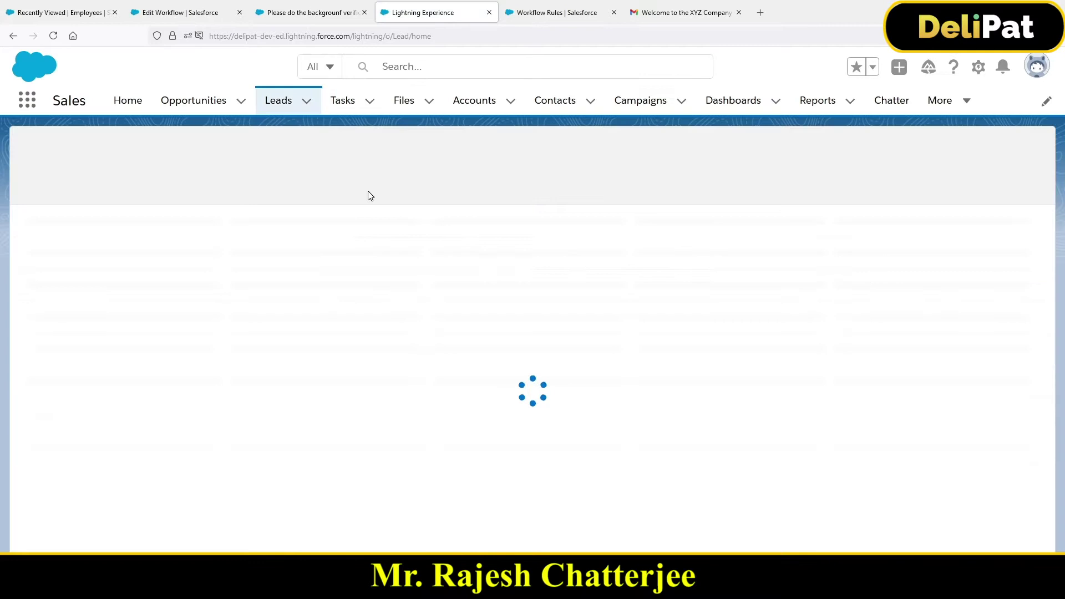
pyautogui.click(623, 161)
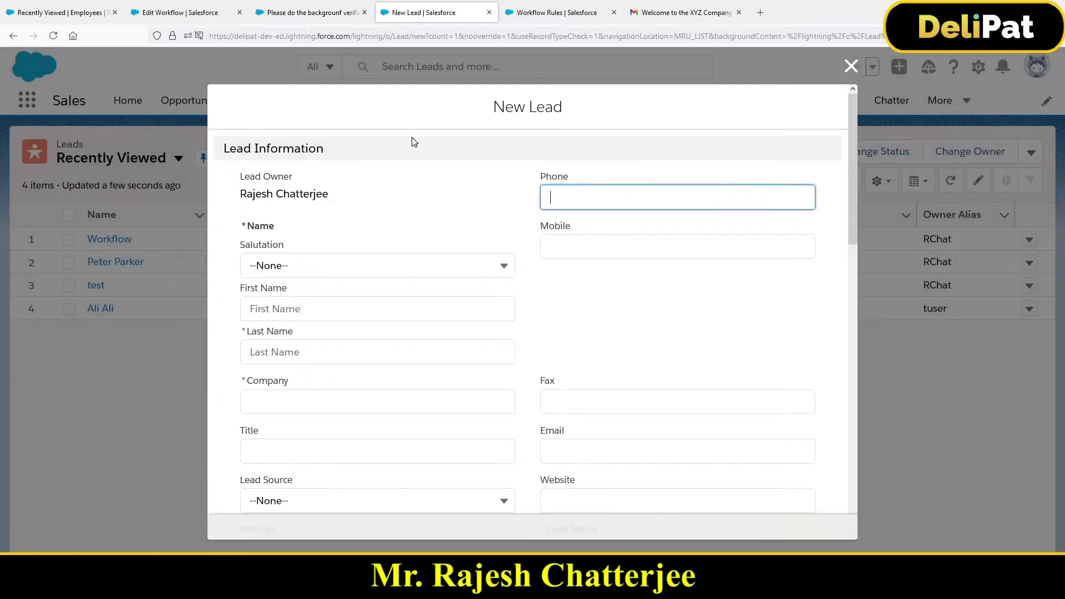
# Pick a sample date from the calendar for the new lead's Date Of Birth field.
pyautogui.scroll(-3, 488, 261)
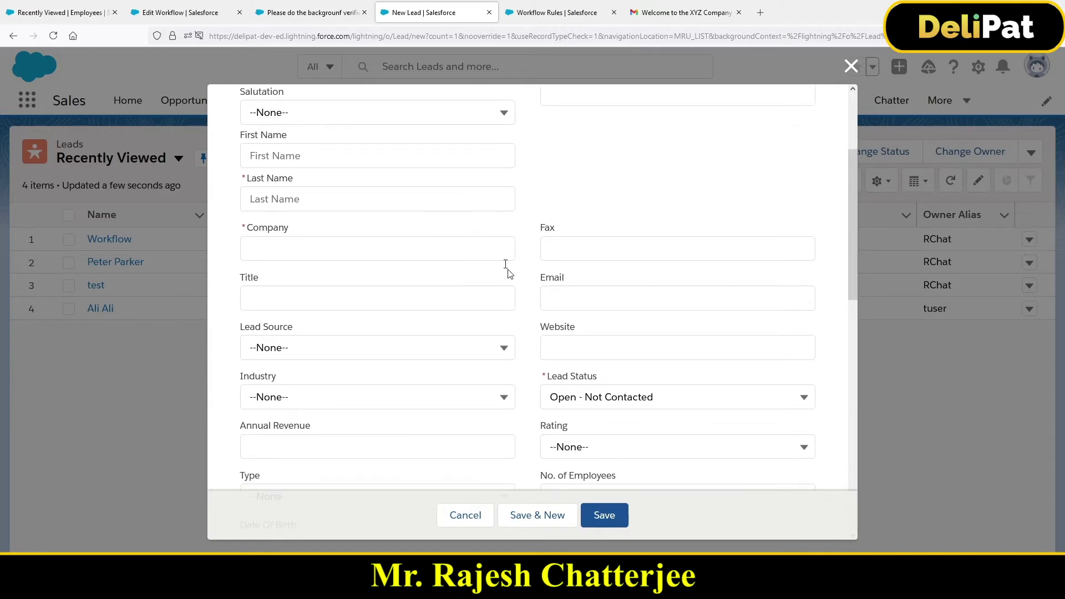
pyautogui.scroll(-2, 487, 365)
pyautogui.scroll(-2, 488, 365)
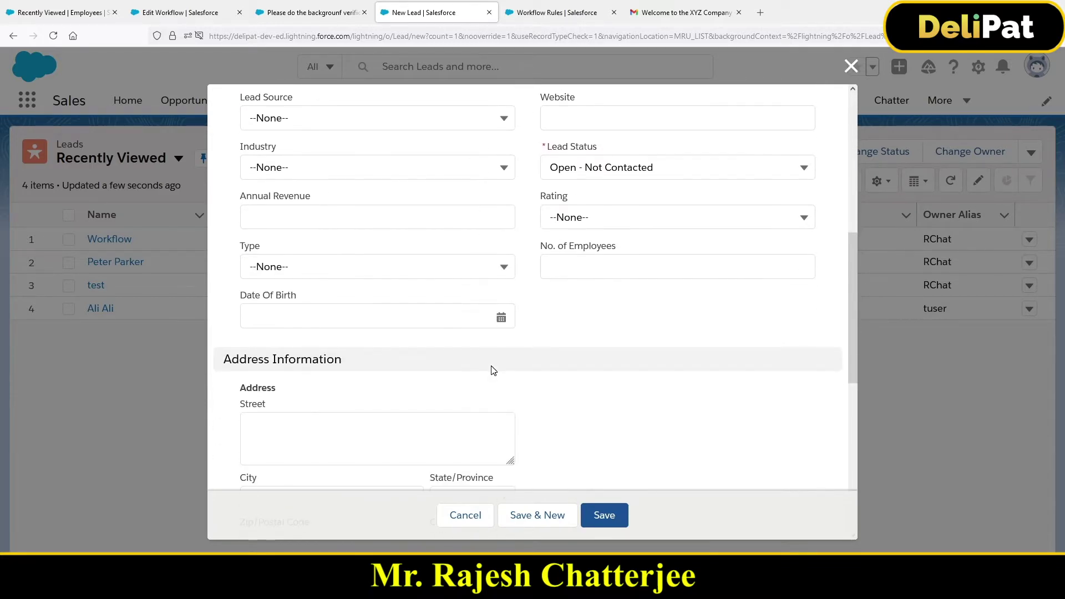
pyautogui.click(352, 314)
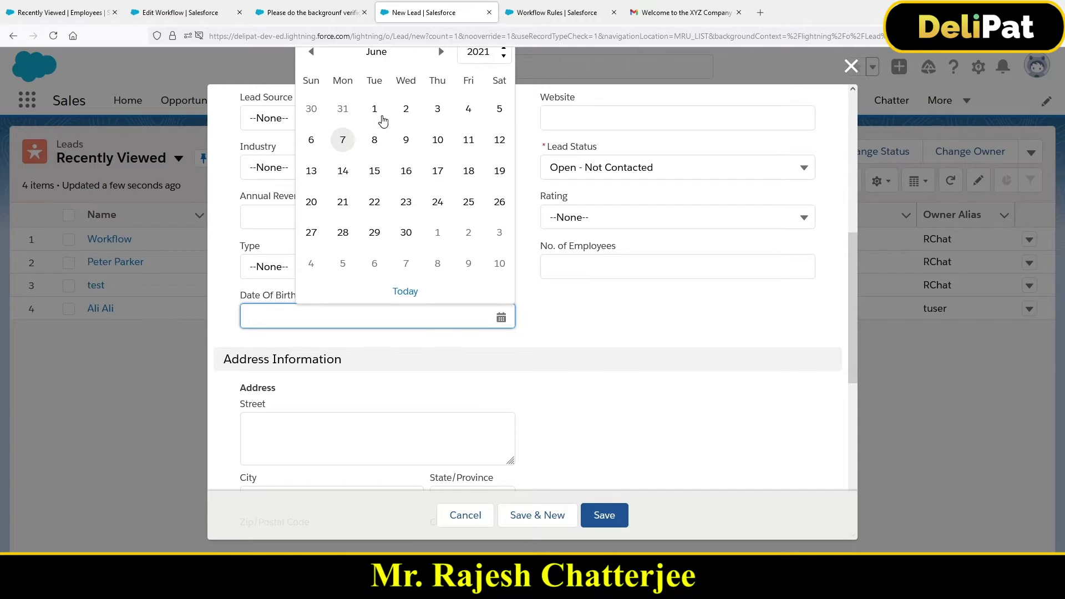
pyautogui.scroll(2, 404, 367)
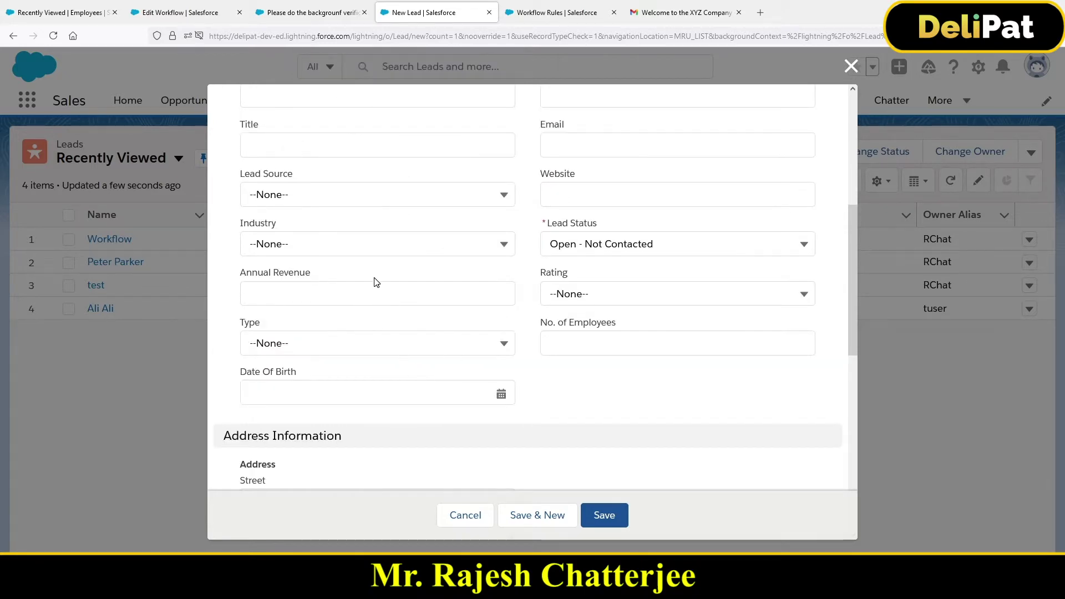
pyautogui.click(431, 395)
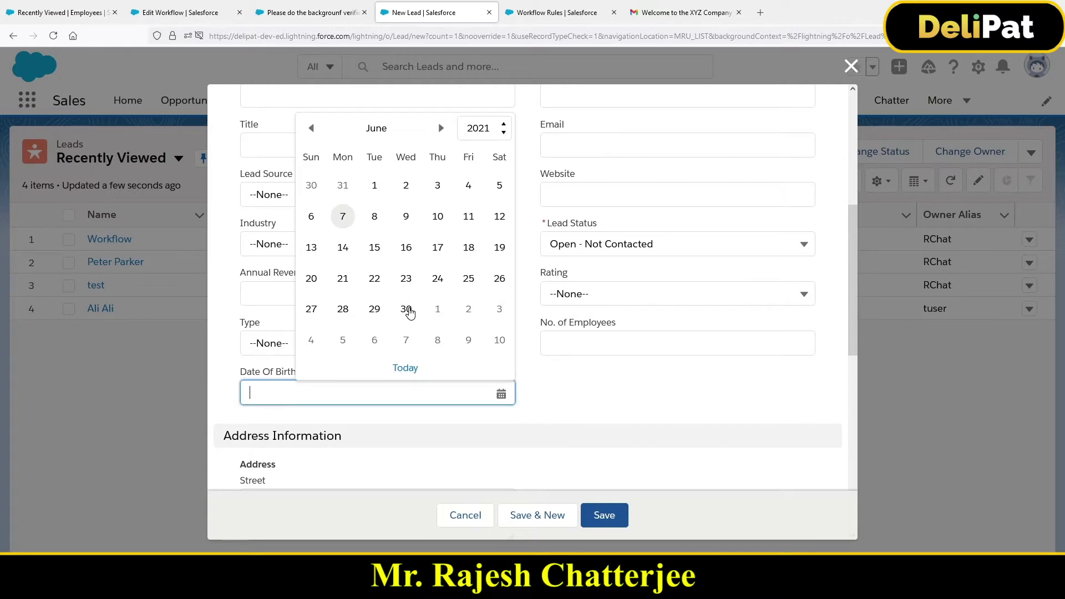
pyautogui.click(409, 311)
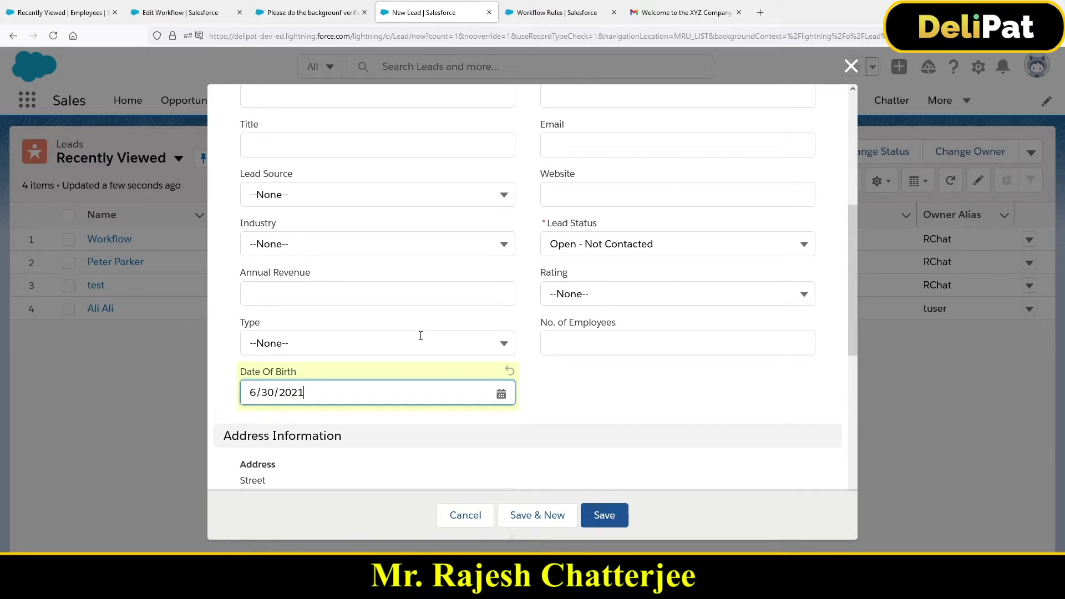
# Examine the date entered in the new lead's Date Of Birth field.
pyautogui.click(284, 400)
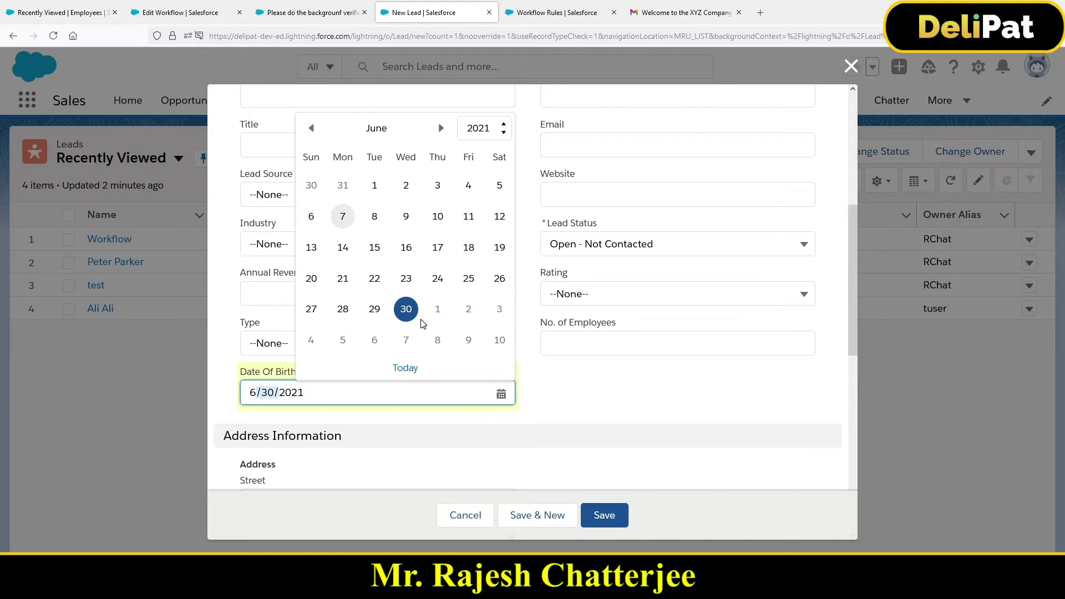
pyautogui.click(592, 423)
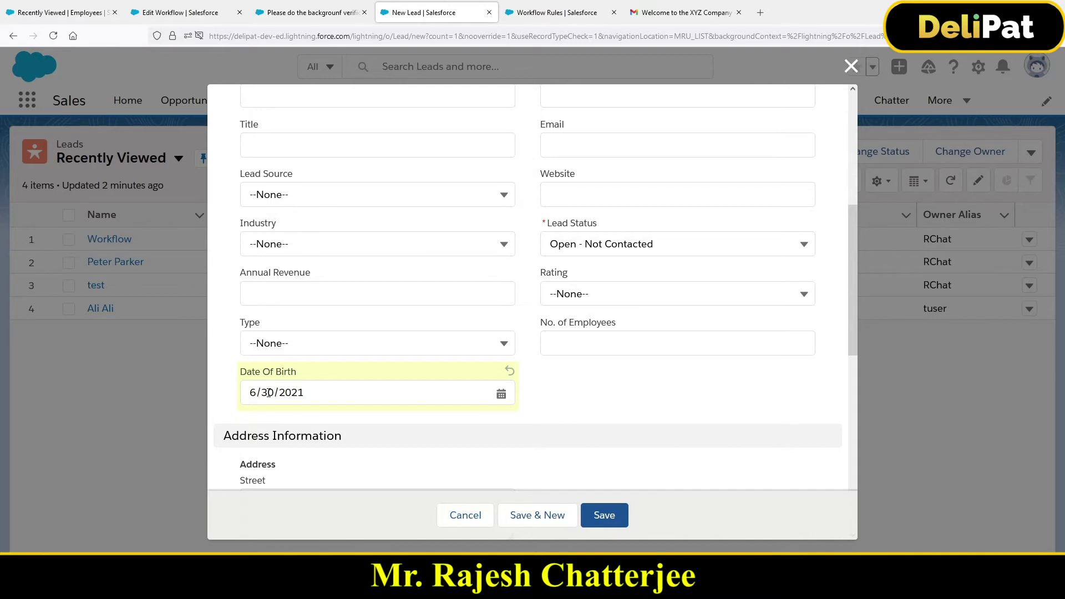
pyautogui.moveTo(250, 392); pyautogui.dragTo(299, 393)
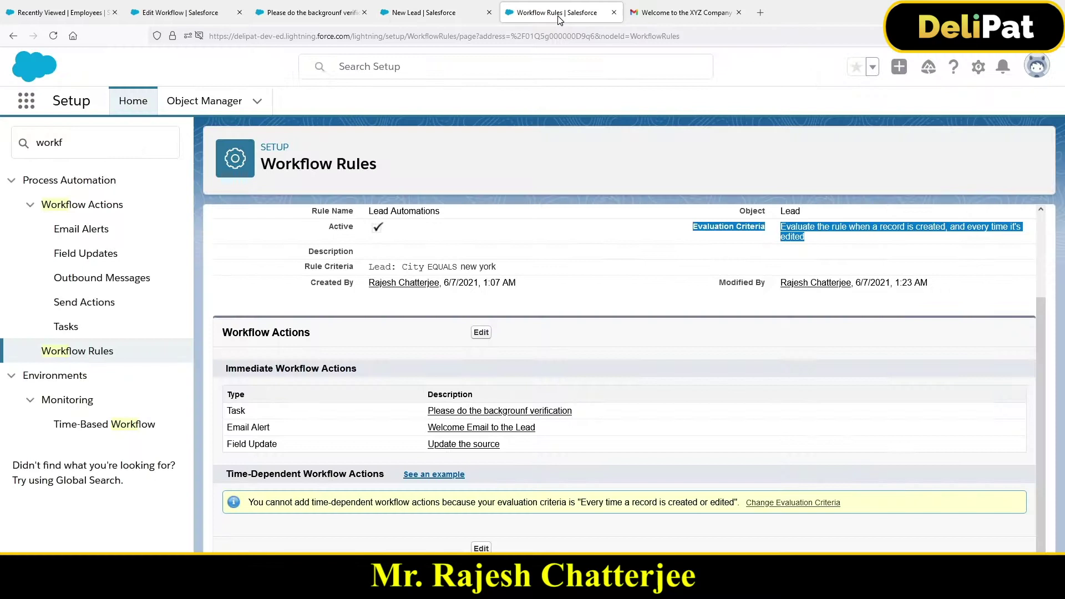
# Return to the Lead Automations workflow rule, read its time-dependent actions notice and open the rule for editing.
pyautogui.click(559, 13)
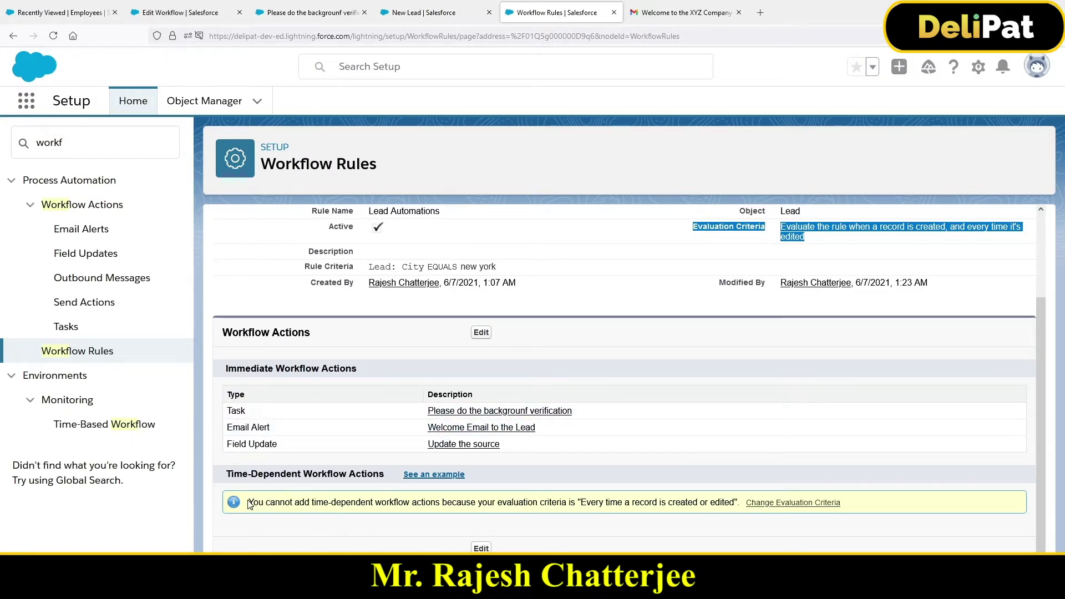
pyautogui.moveTo(248, 502); pyautogui.dragTo(741, 532)
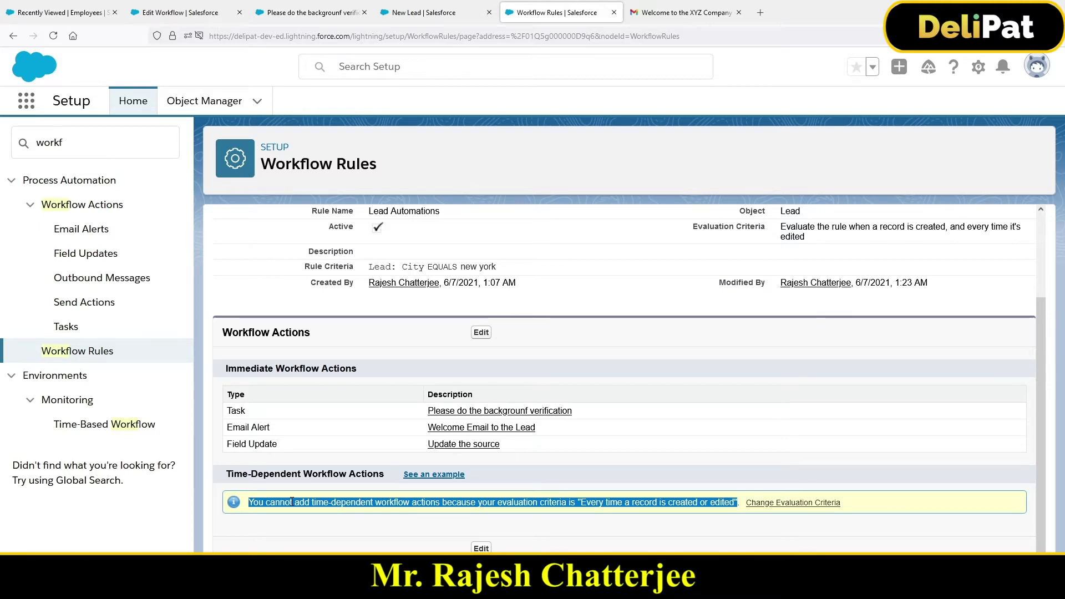
pyautogui.scroll(3, 363, 341)
pyautogui.click(479, 296)
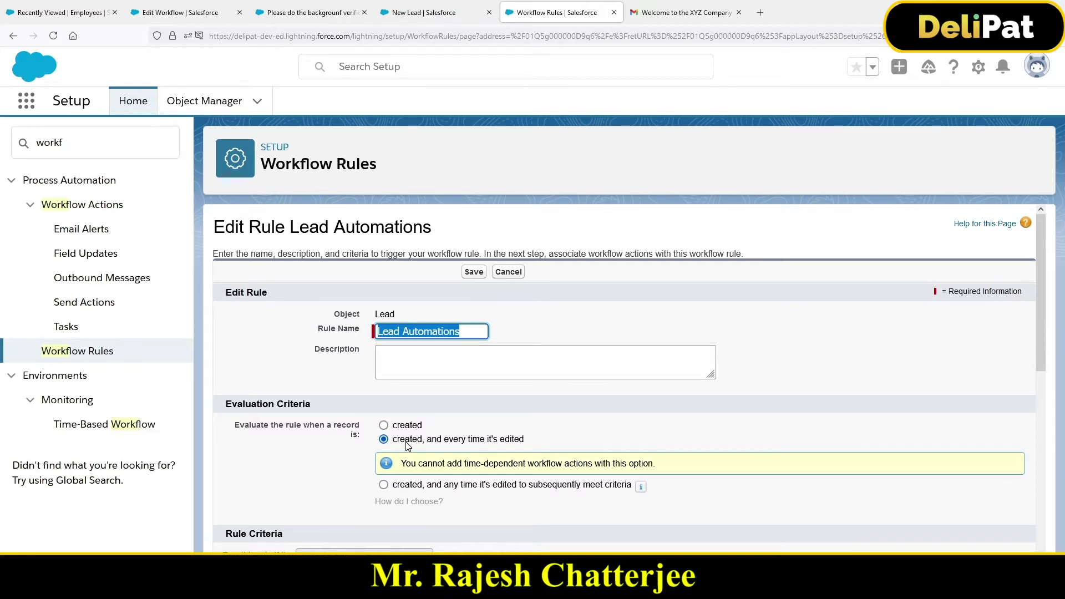
# Examine the rule criteria, the "created, and every time it's edited" evaluation option and the note beneath it.
pyautogui.moveTo(405, 441); pyautogui.dragTo(523, 438)
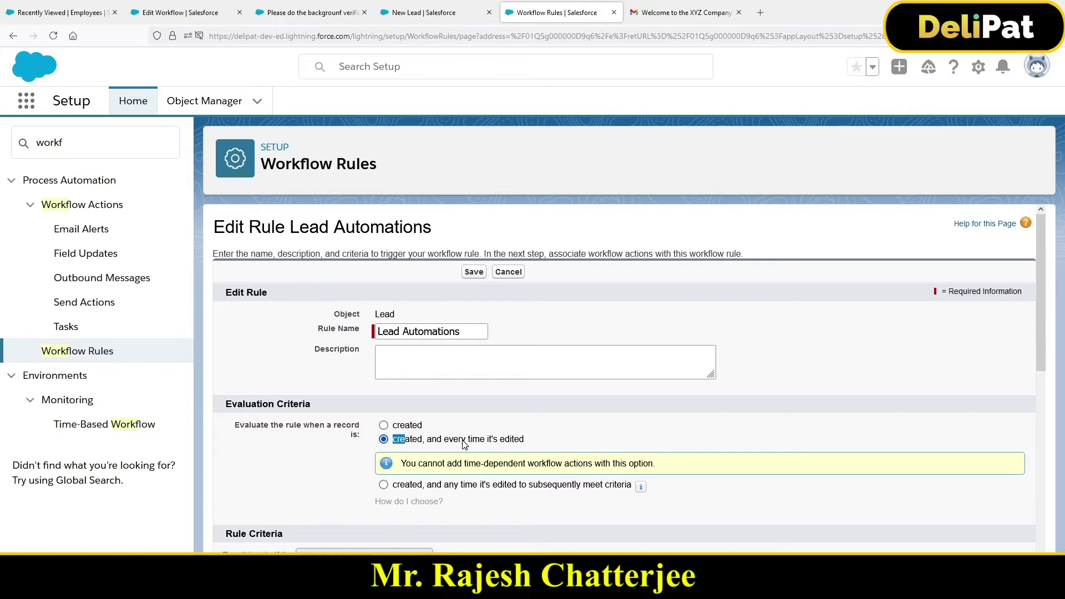
pyautogui.scroll(-7, 409, 511)
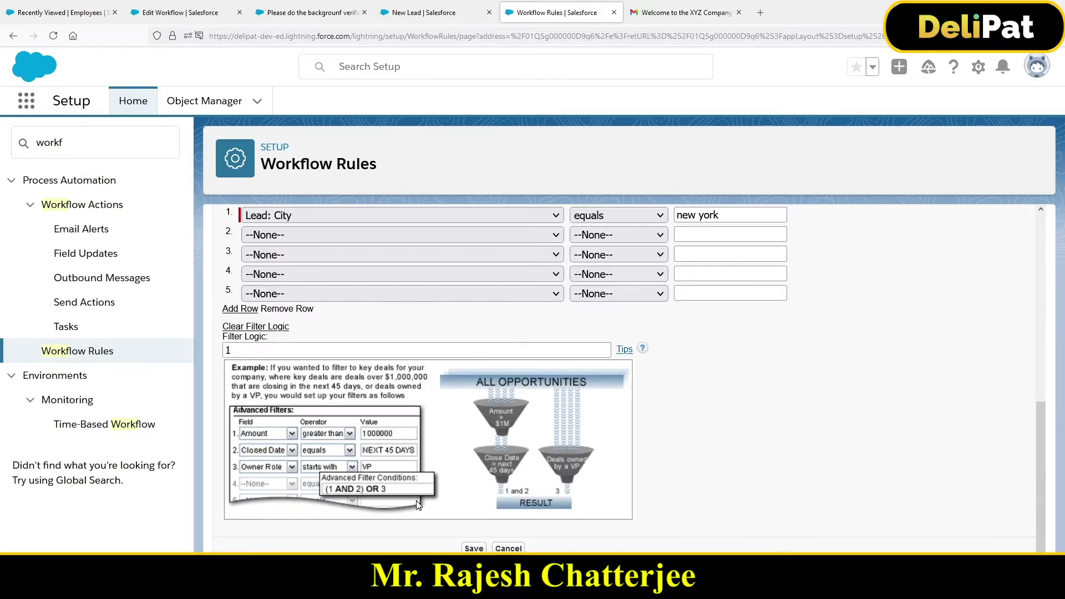
pyautogui.scroll(7, 416, 501)
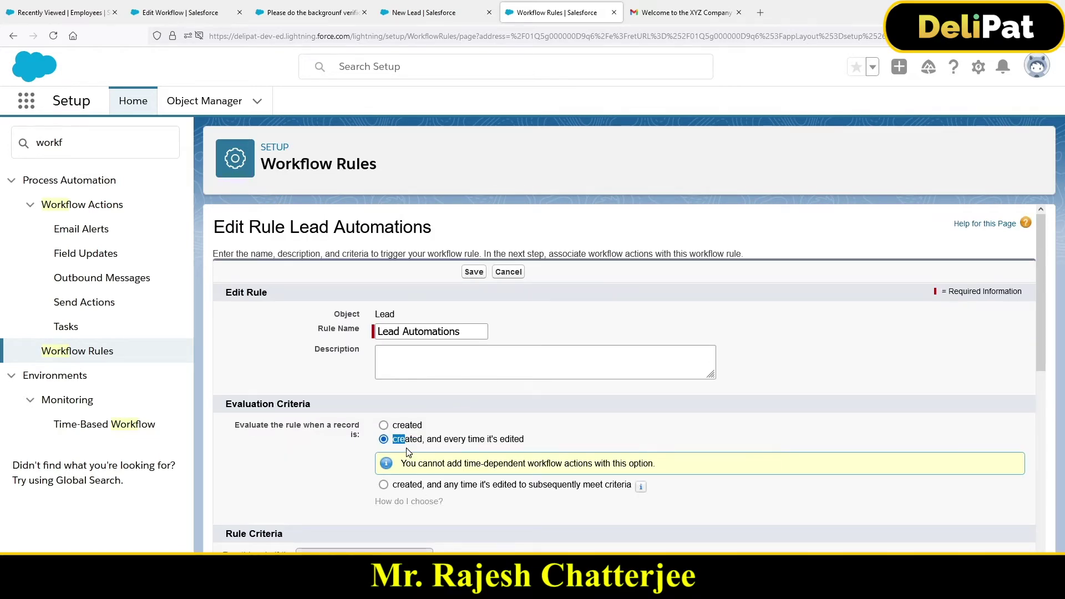
pyautogui.scroll(-7, 392, 486)
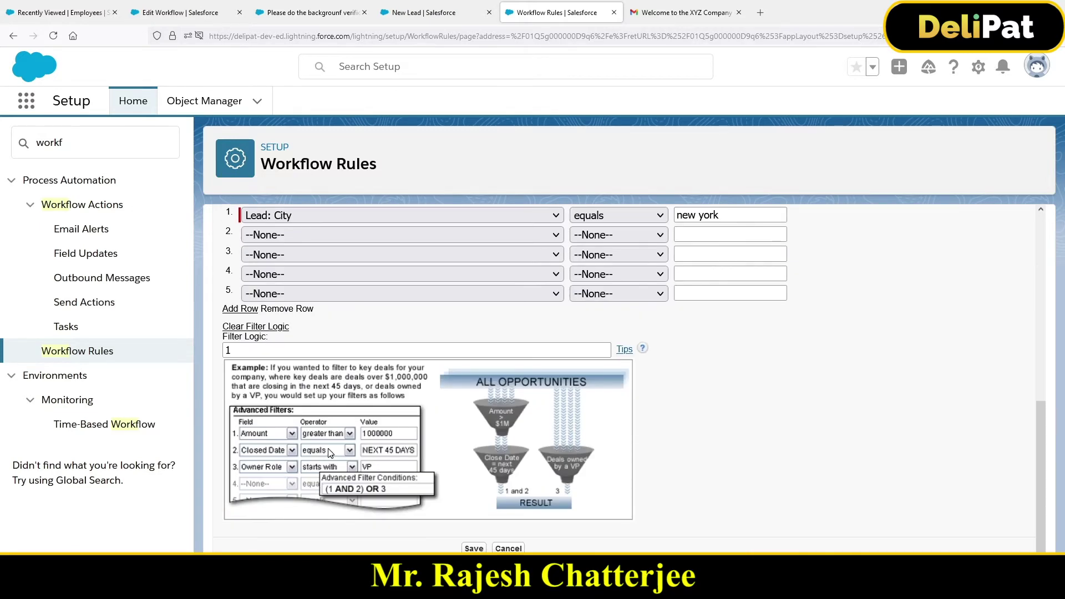
pyautogui.scroll(5, 334, 468)
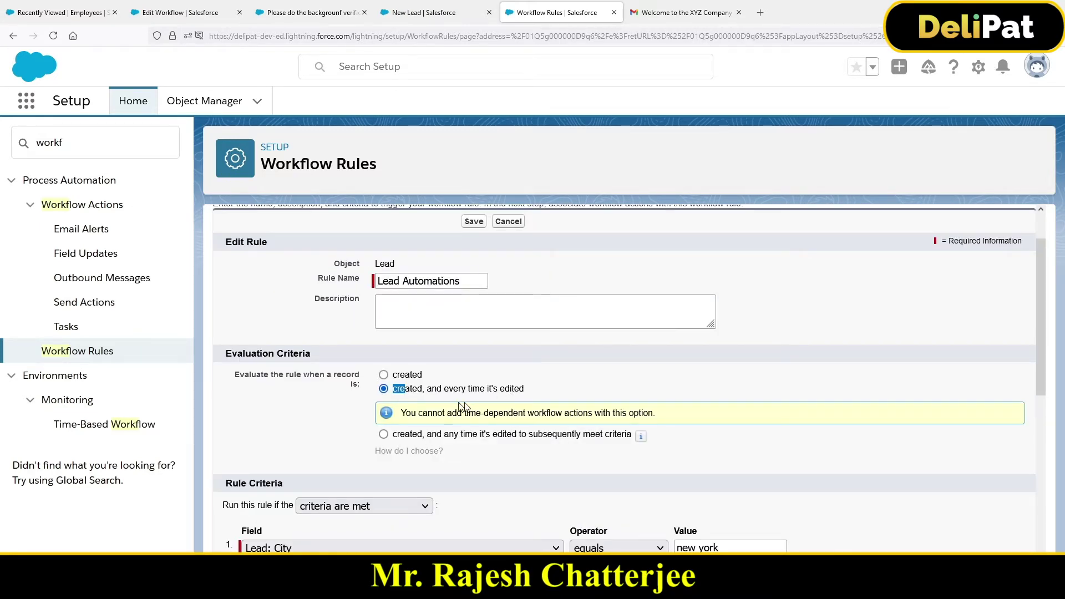
pyautogui.click(442, 392)
pyautogui.moveTo(527, 392); pyautogui.dragTo(398, 392)
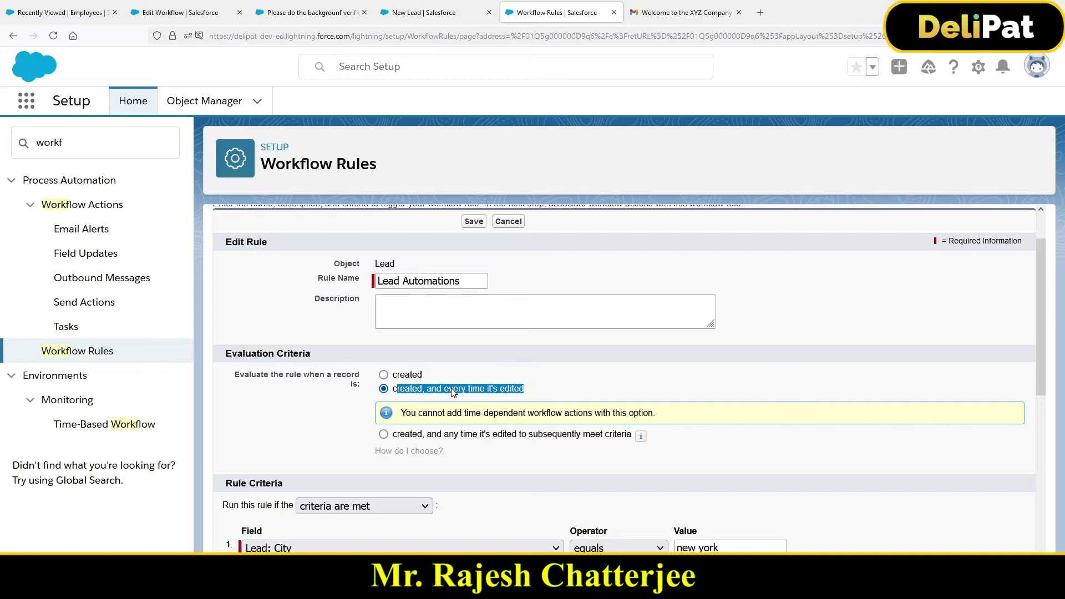
pyautogui.moveTo(407, 414); pyautogui.dragTo(663, 419)
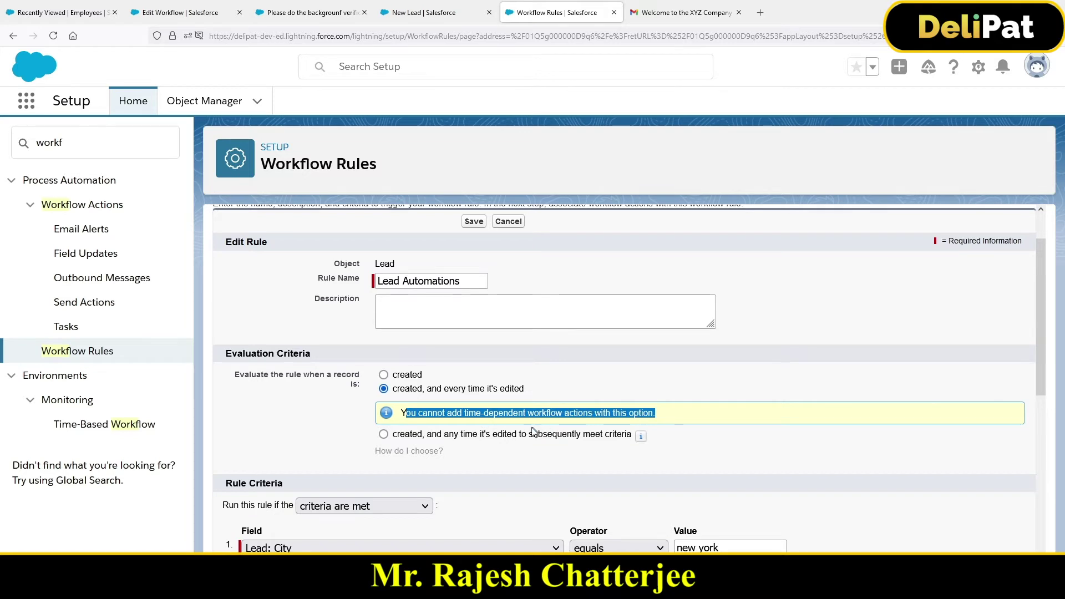
# Set the evaluation criteria to "created, and any time it's edited to subsequently meet criteria" and save the rule.
pyautogui.click(407, 375)
pyautogui.click(422, 406)
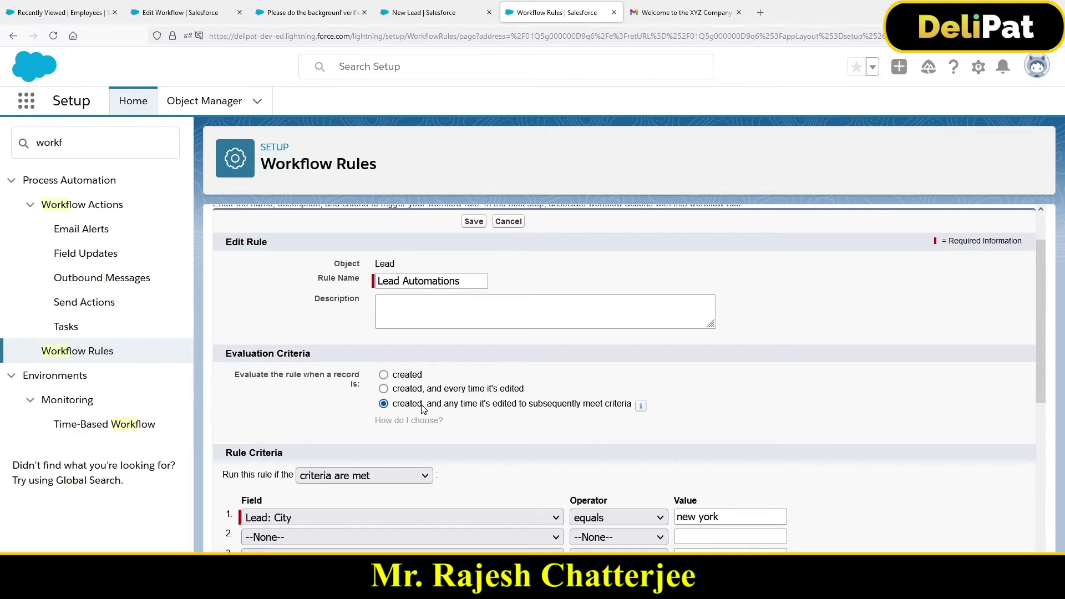
pyautogui.moveTo(422, 407); pyautogui.dragTo(591, 413)
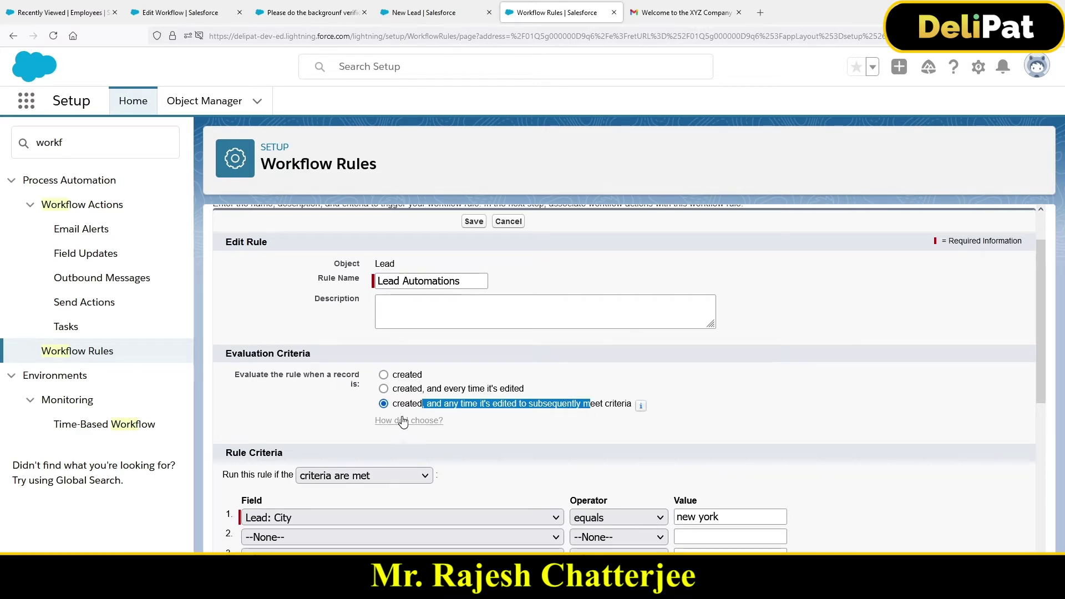
pyautogui.scroll(-5, 410, 411)
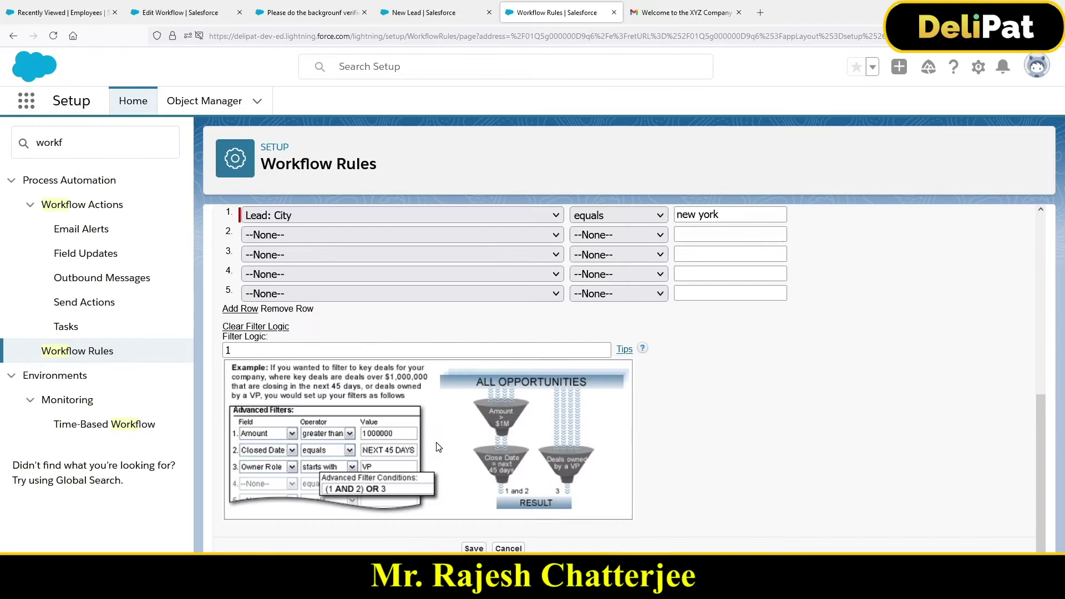
pyautogui.click(474, 548)
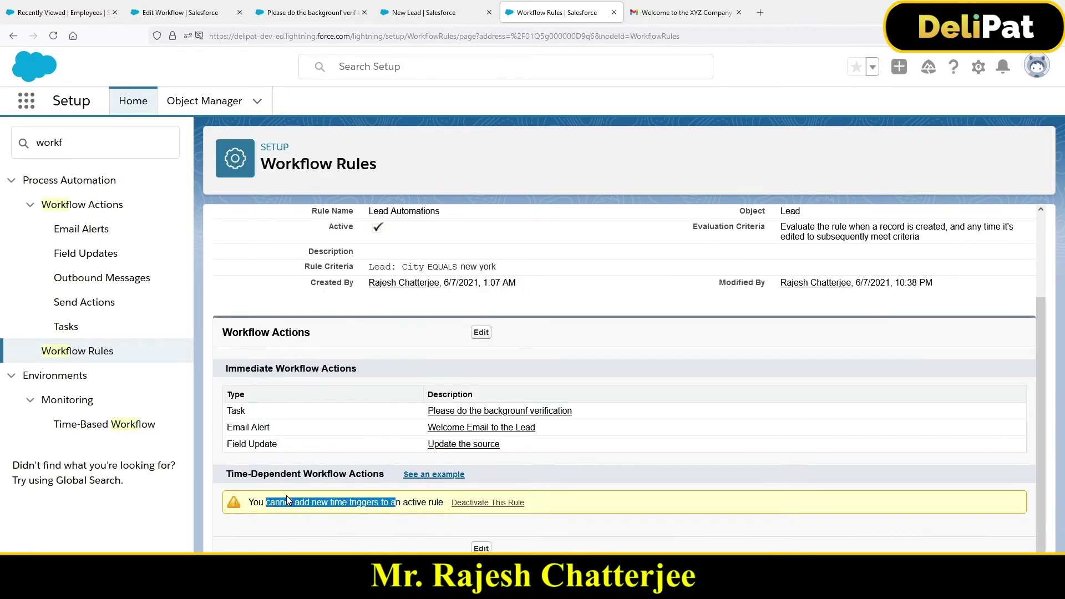
# Read the warning under Time-Dependent Workflow Actions and deactivate the Lead Automations rule.
pyautogui.click(258, 501)
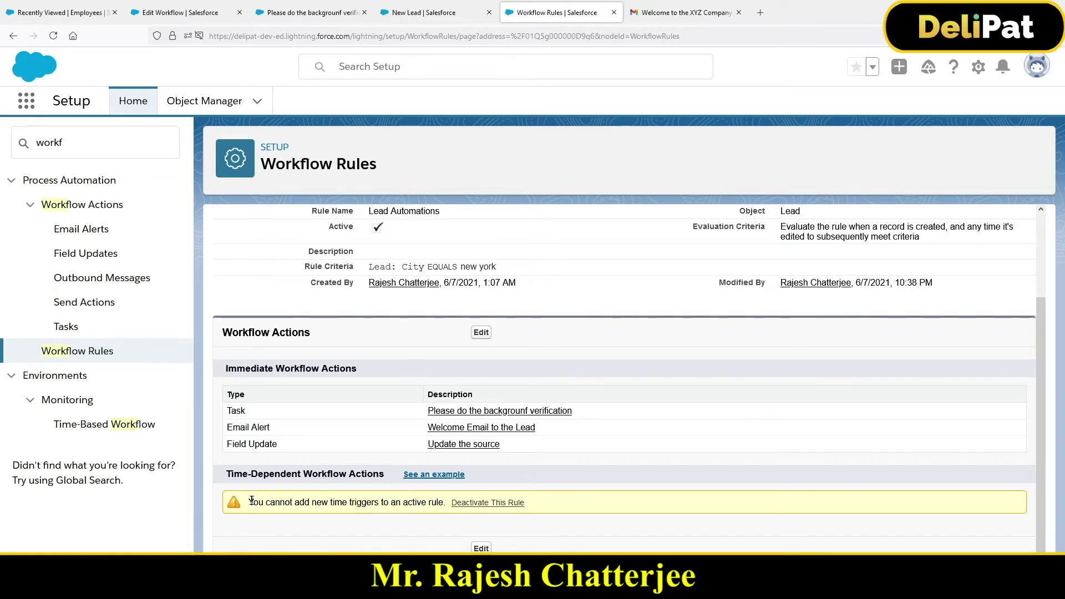
pyautogui.moveTo(251, 501)
pyautogui.mouseDown()
pyautogui.moveTo(436, 518)
pyautogui.moveTo(431, 502)
pyautogui.mouseUp()
pyautogui.scroll(2, 468, 418)
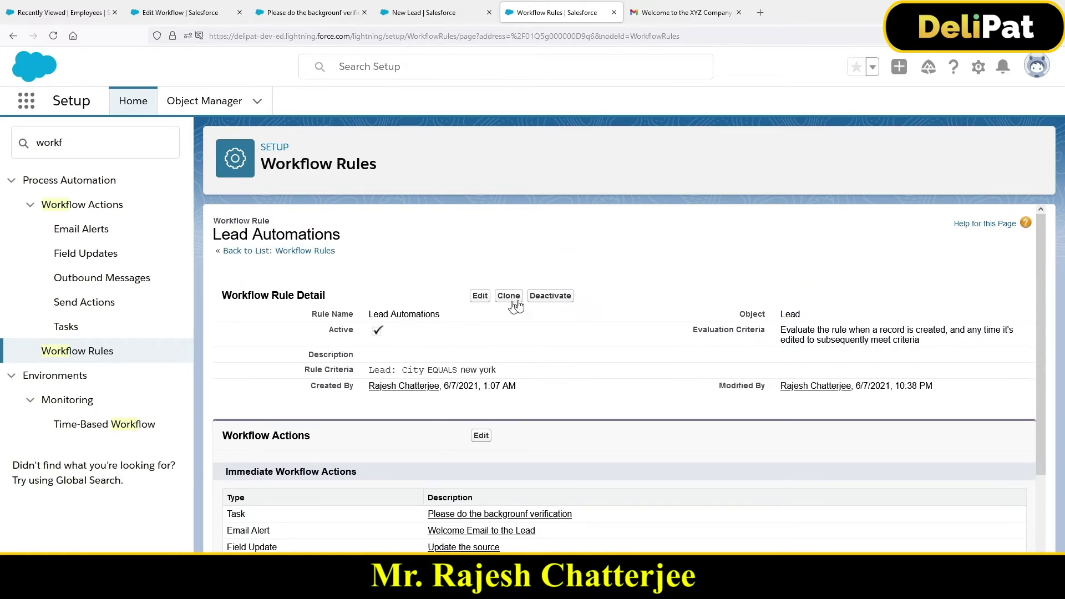
pyautogui.click(551, 297)
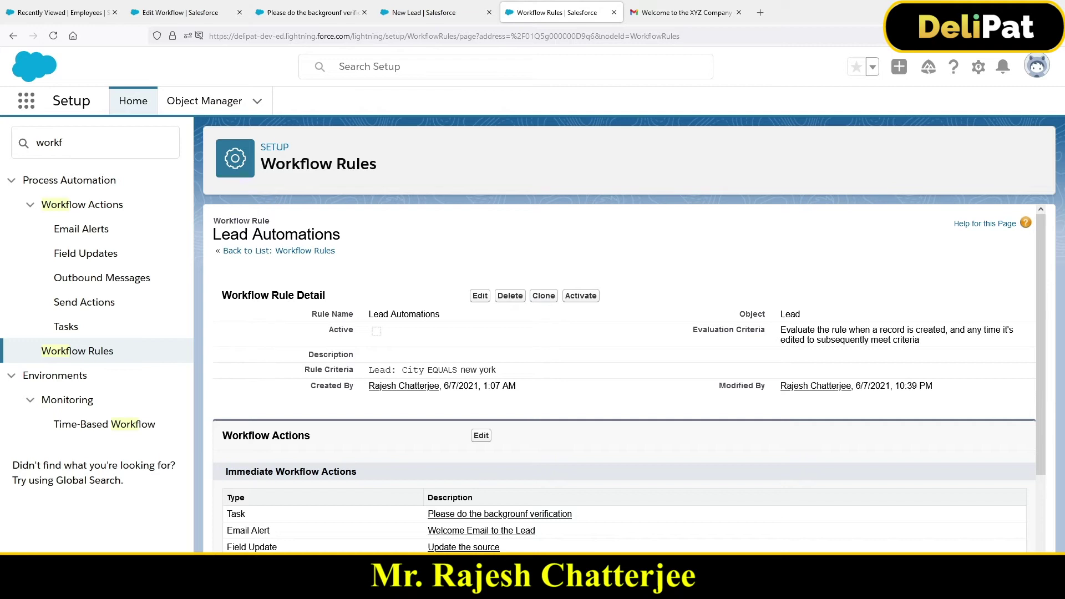
# Open the rule's workflow actions for editing and start a new time trigger for the time-dependent actions.
pyautogui.scroll(-3, 516, 388)
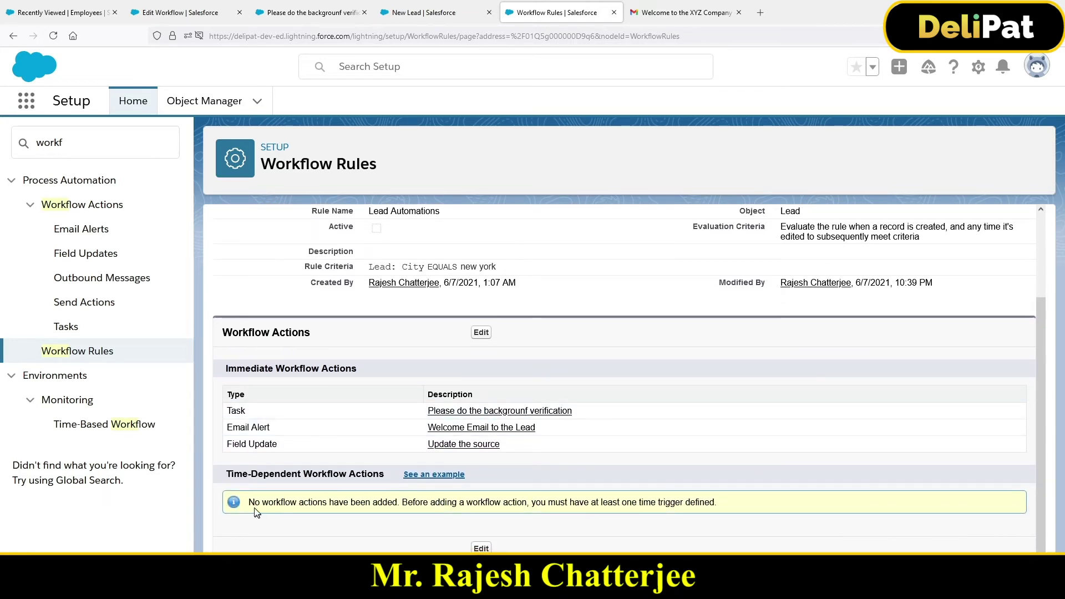
pyautogui.moveTo(248, 502); pyautogui.dragTo(396, 508)
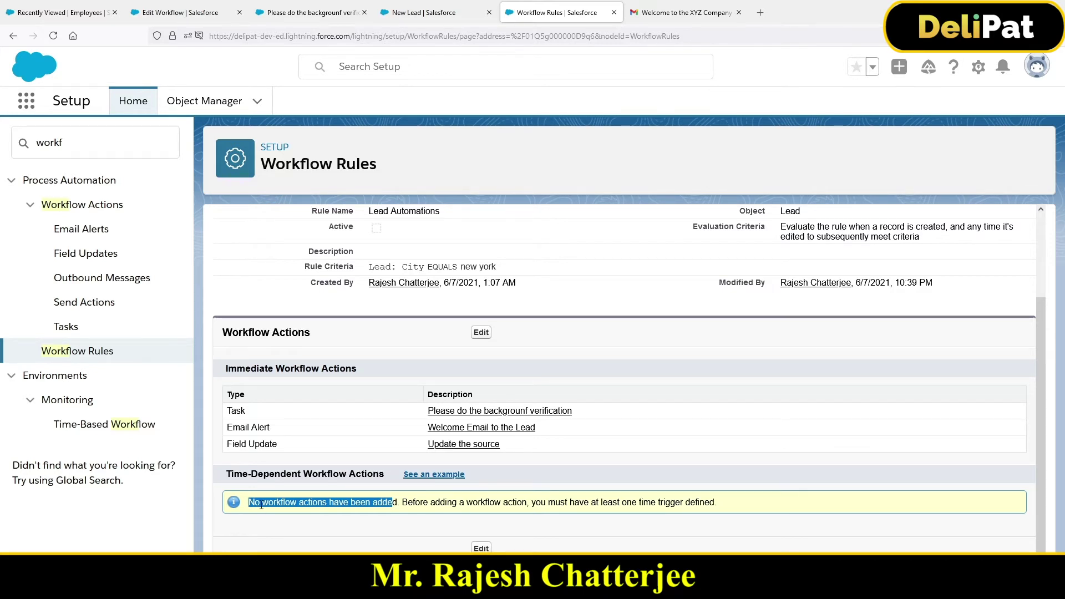
pyautogui.moveTo(448, 503); pyautogui.dragTo(512, 505)
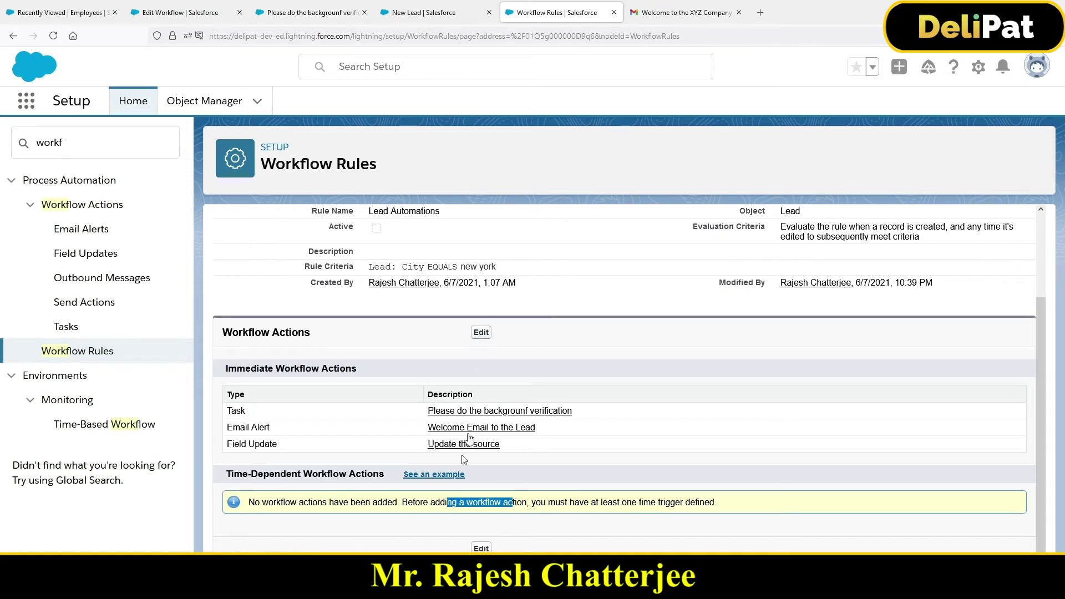
pyautogui.click(481, 549)
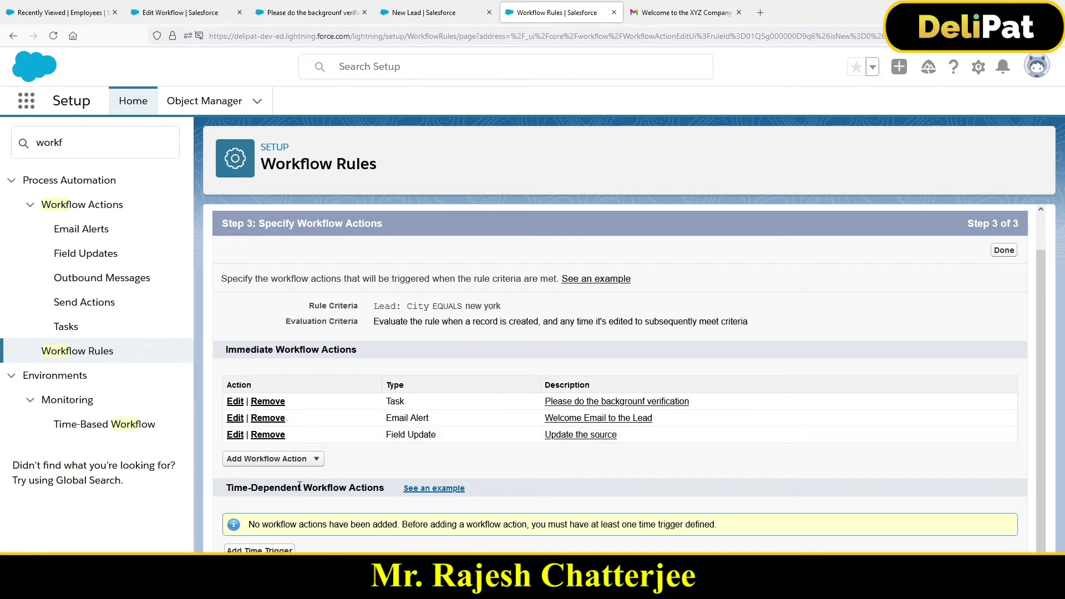
pyautogui.click(259, 550)
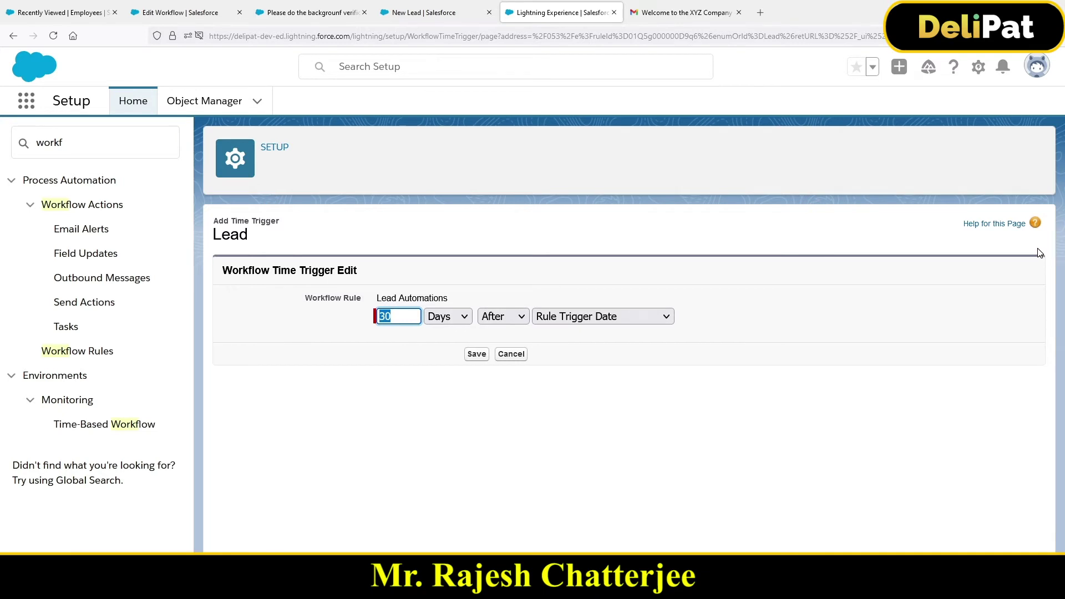
# Set the time trigger to 0 days after Lead: Date Of Birth.
pyautogui.write('0')
pyautogui.click(575, 320)
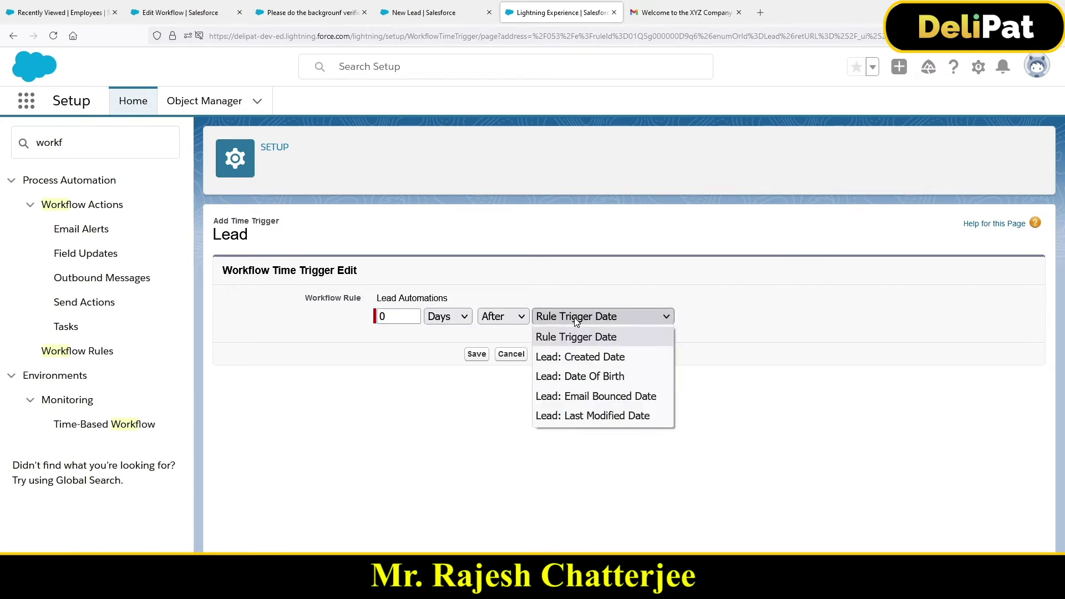
pyautogui.click(595, 377)
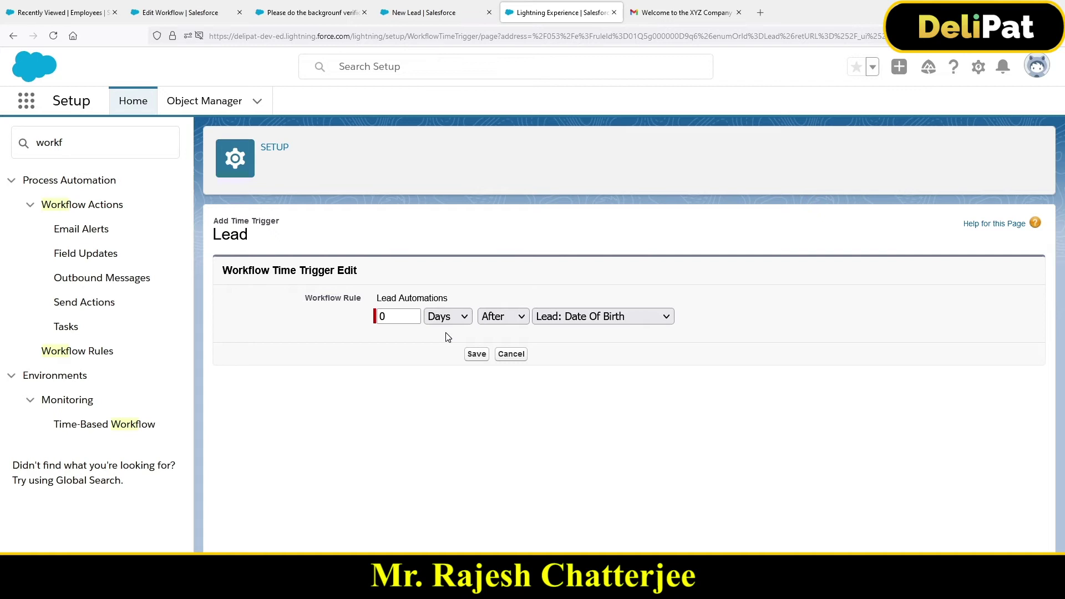
# Review the time trigger's unit and date options and try Before Lead: Date Of Birth as its timing.
pyautogui.click(438, 315)
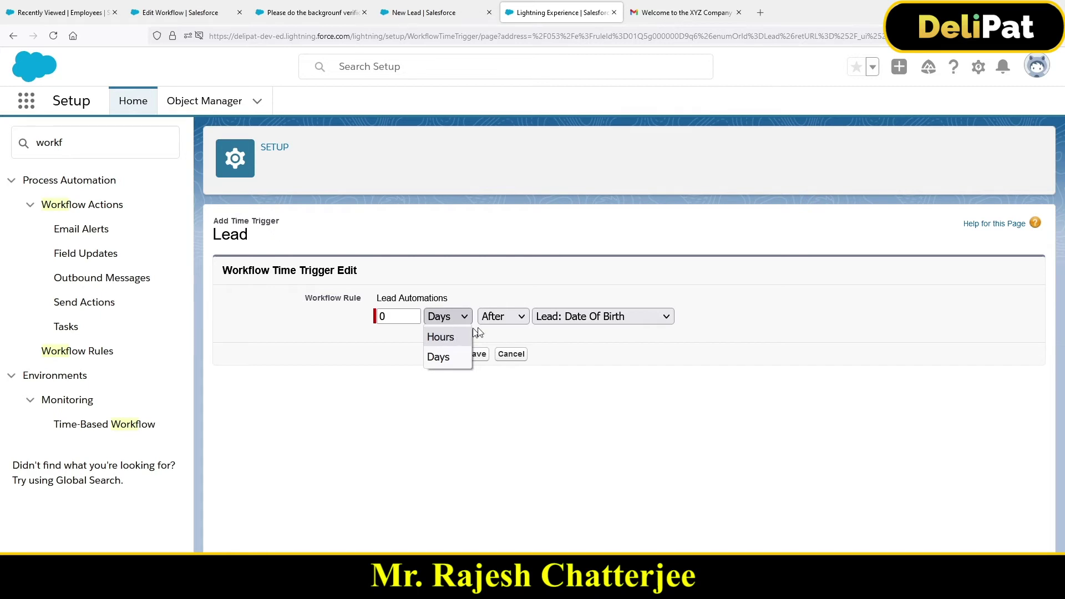
pyautogui.click(502, 317)
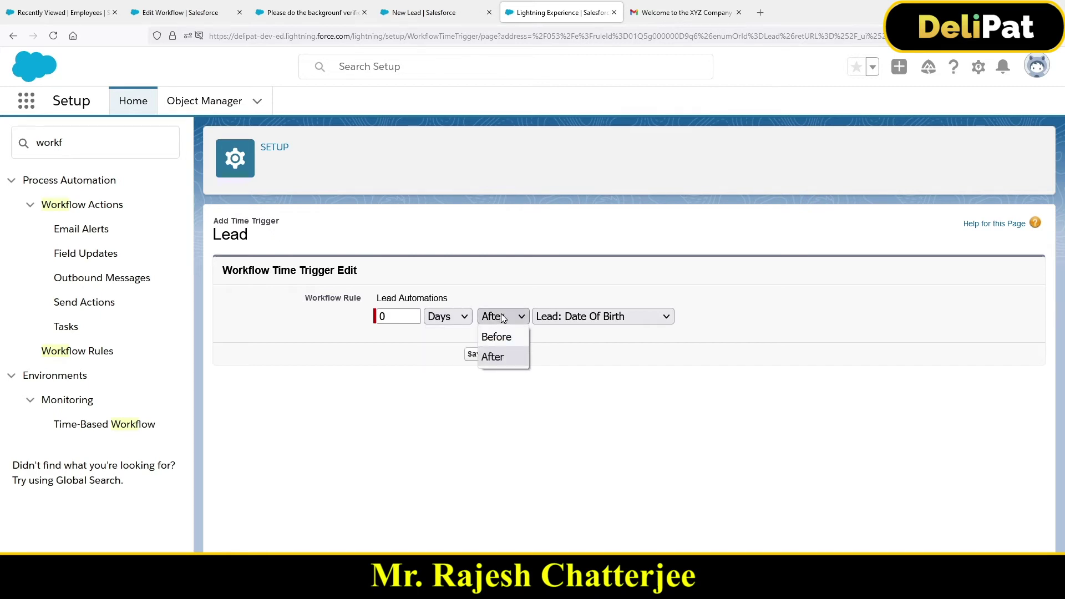
pyautogui.click(496, 337)
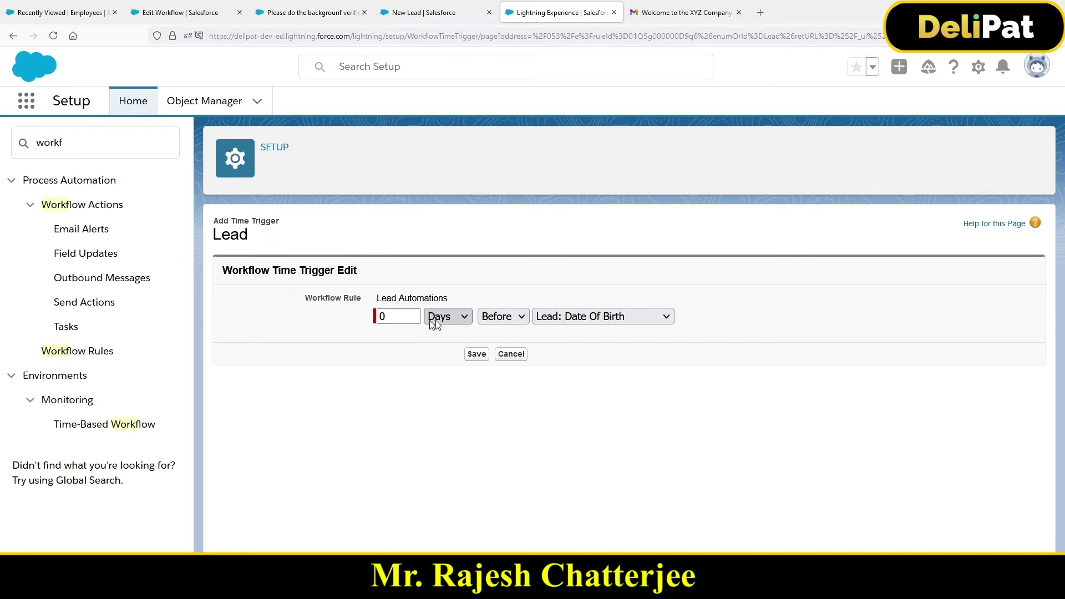
pyautogui.click(548, 317)
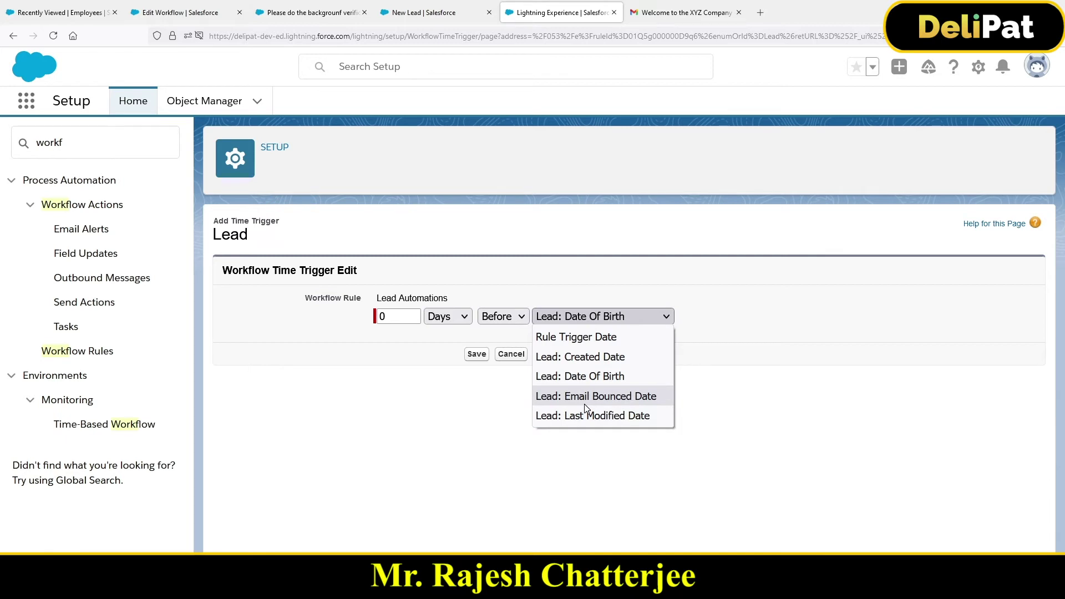
pyautogui.click(555, 376)
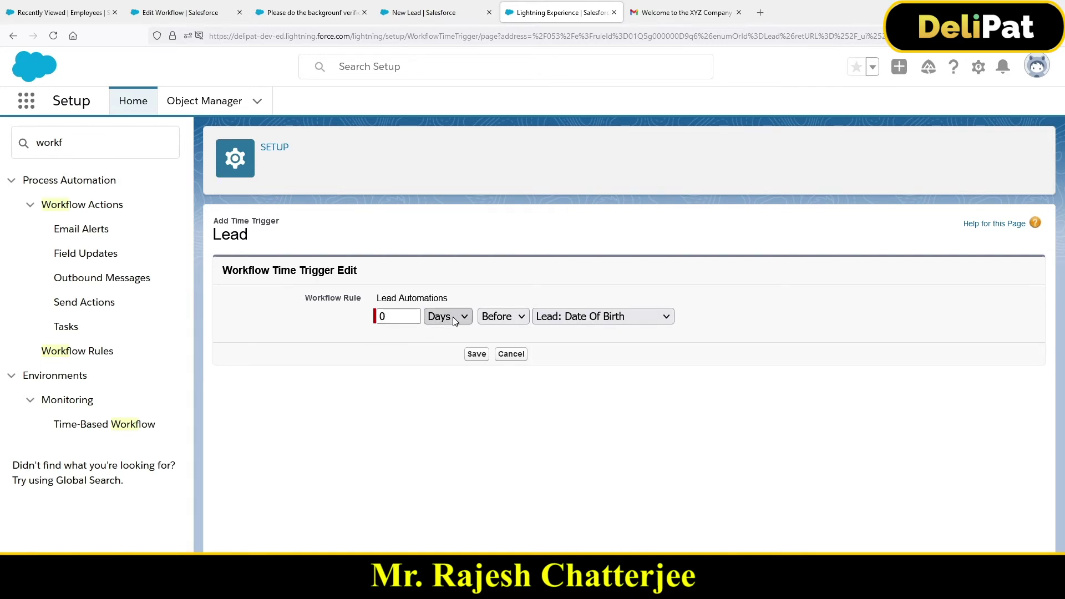
# Set the time trigger's timing to After and save the trigger.
pyautogui.click(511, 317)
pyautogui.click(496, 356)
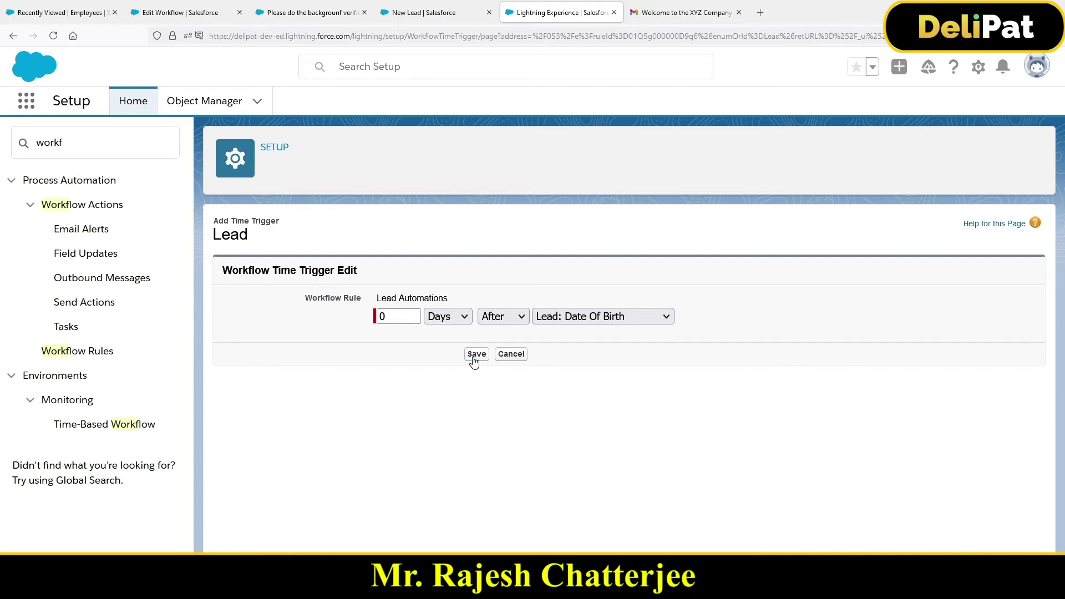
pyautogui.click(475, 357)
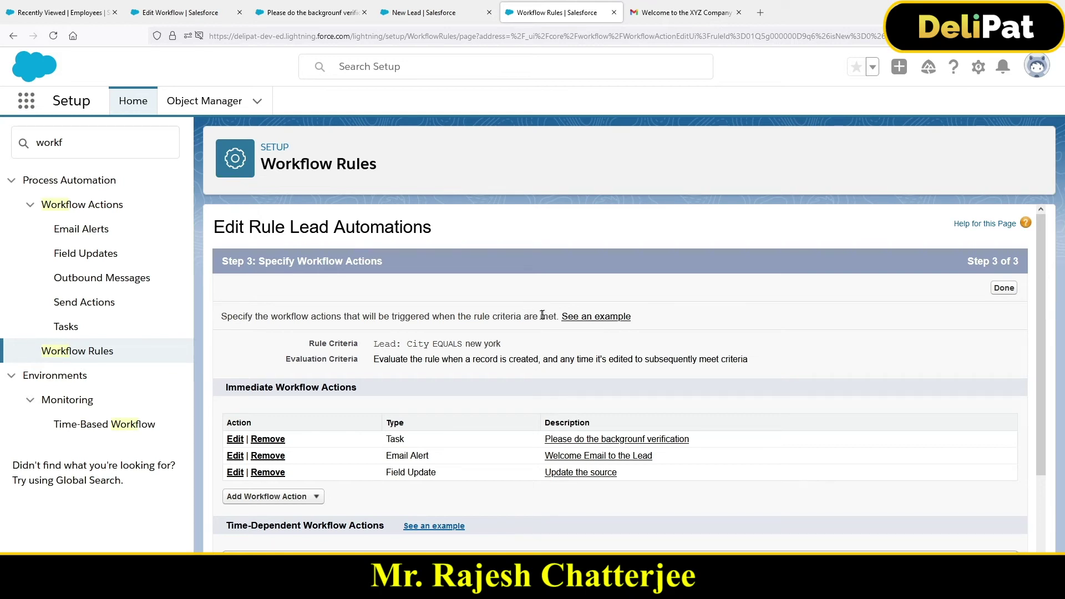
# Finish editing the workflow actions and activate the Lead Automations rule.
pyautogui.click(1004, 288)
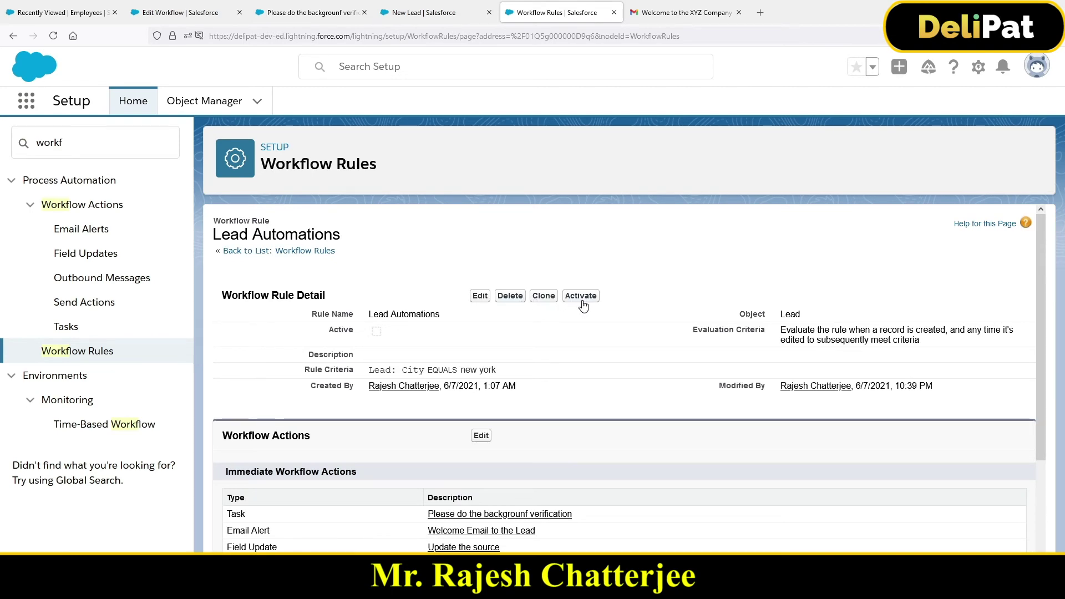
pyautogui.click(581, 300)
pyautogui.click(581, 335)
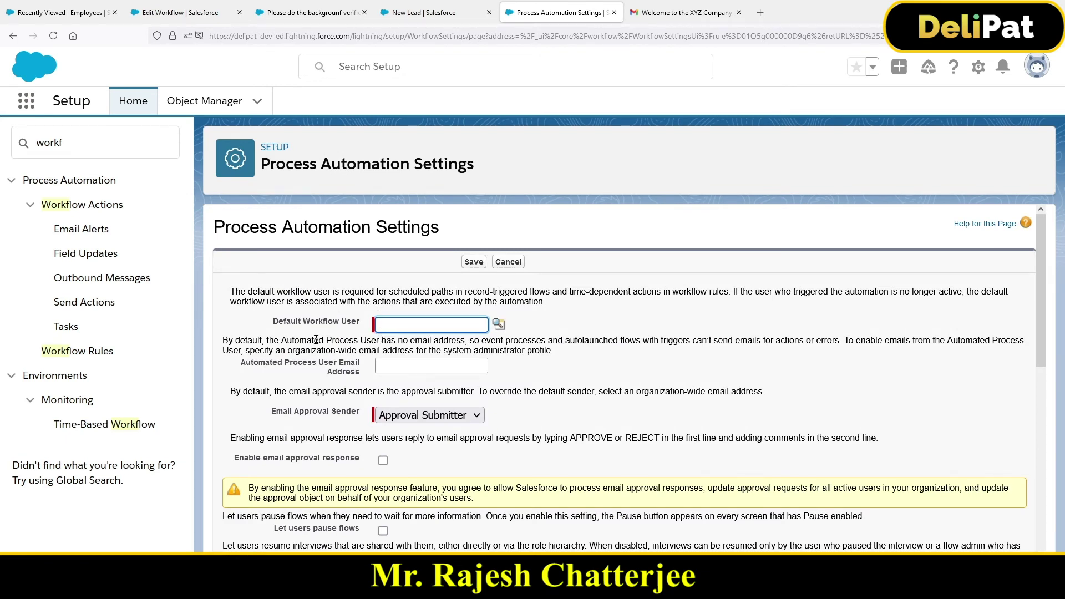
# Look up the Default Workflow User in Process Automation Settings and select the first recently viewed user.
pyautogui.moveTo(273, 322); pyautogui.dragTo(359, 322)
pyautogui.click(499, 323)
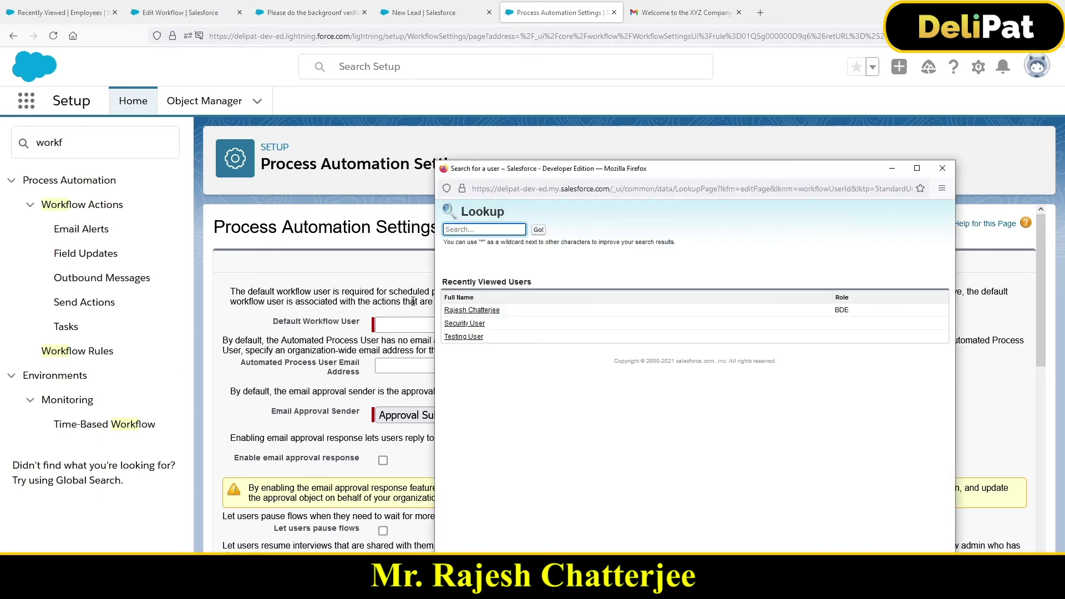
pyautogui.click(472, 310)
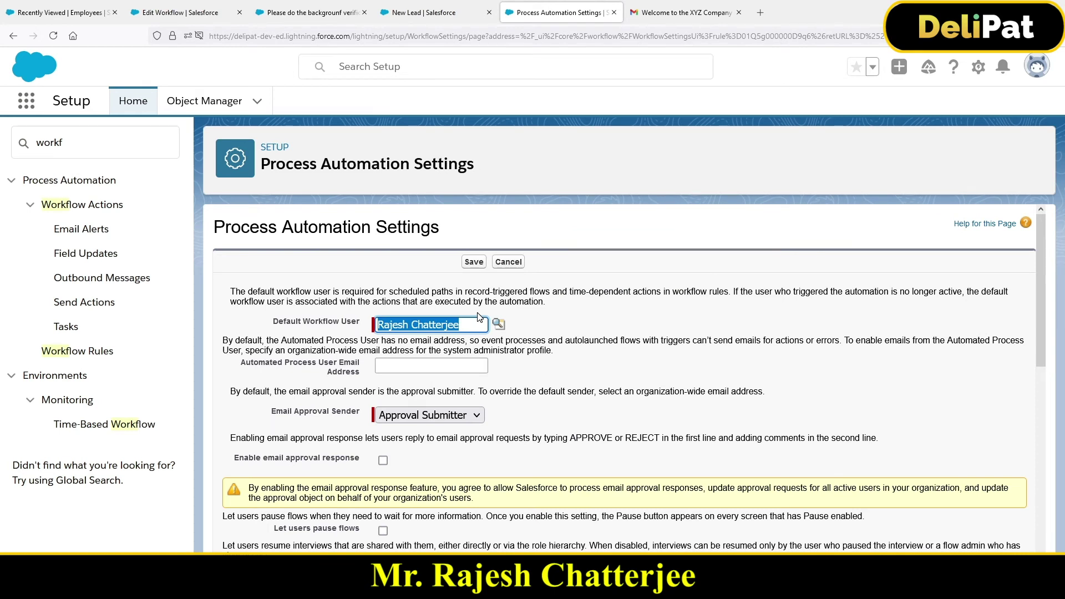
# Save the Process Automation Settings with the selected default workflow user.
pyautogui.press('Return')
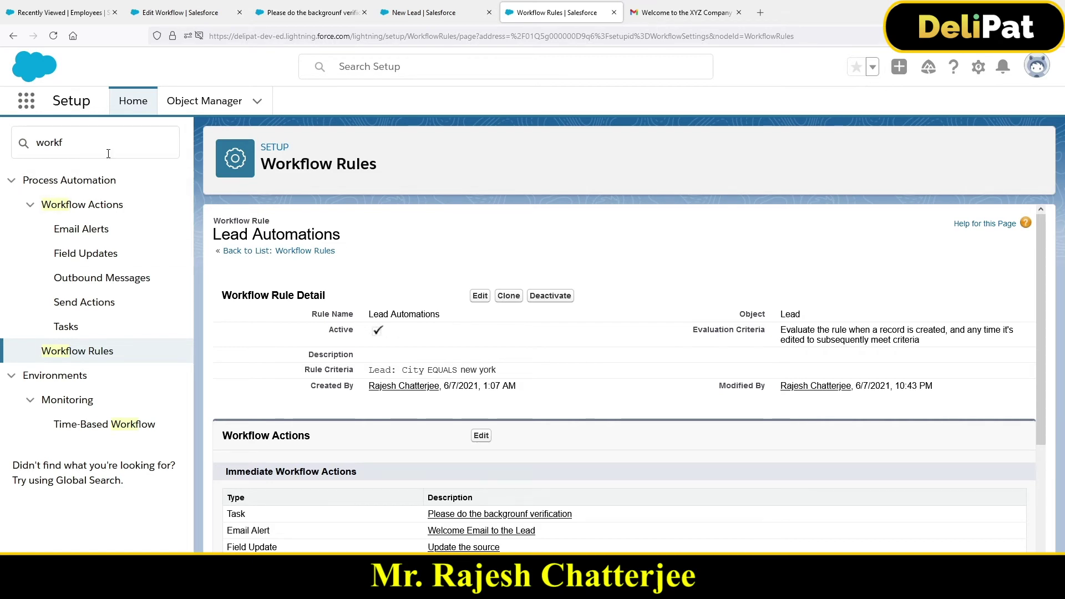
# Find the Leads item by searching for "lead", open its list and inspect the new lead form down to Date Of Birth.
pyautogui.click(27, 101)
pyautogui.write('lea')
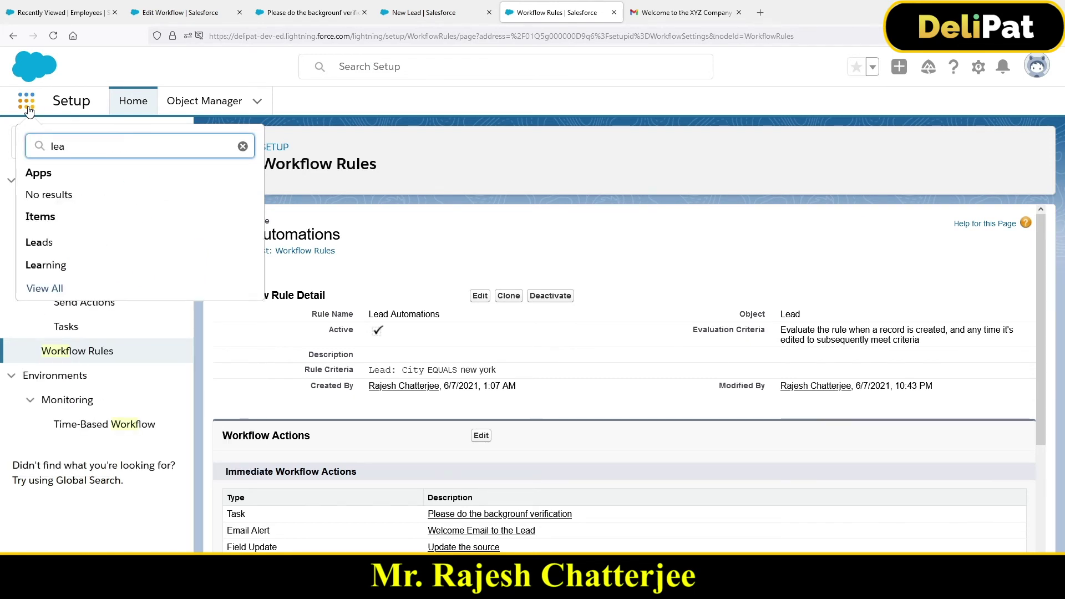
pyautogui.write('d')
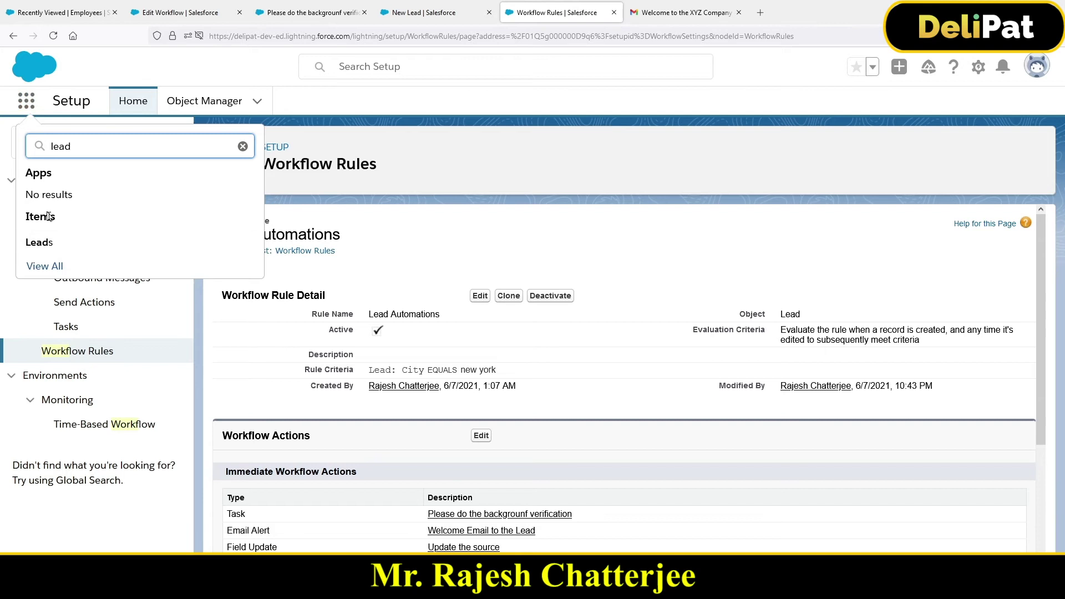
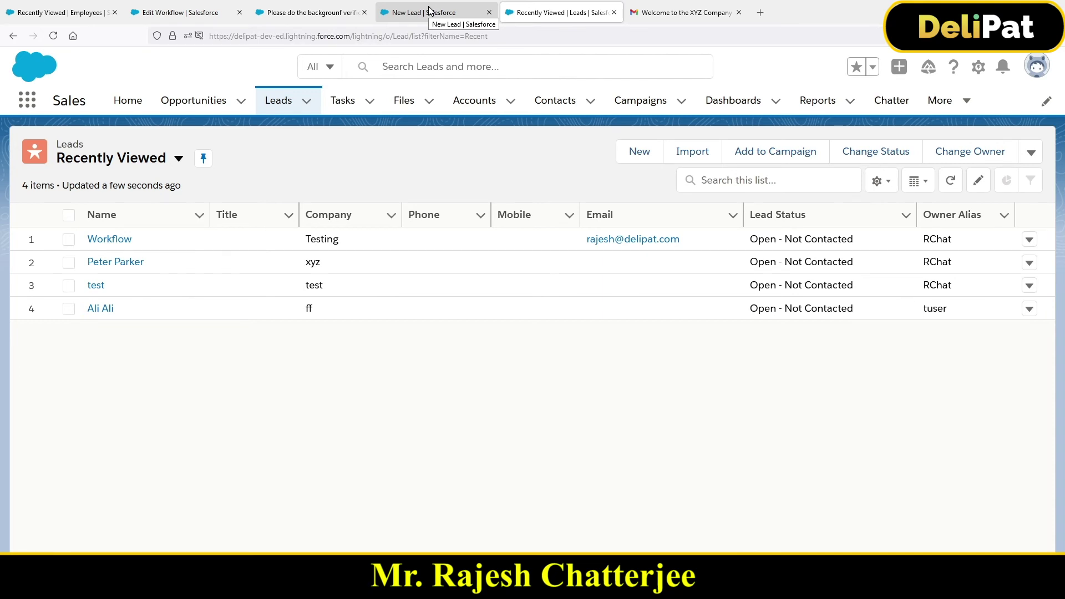
pyautogui.click(636, 158)
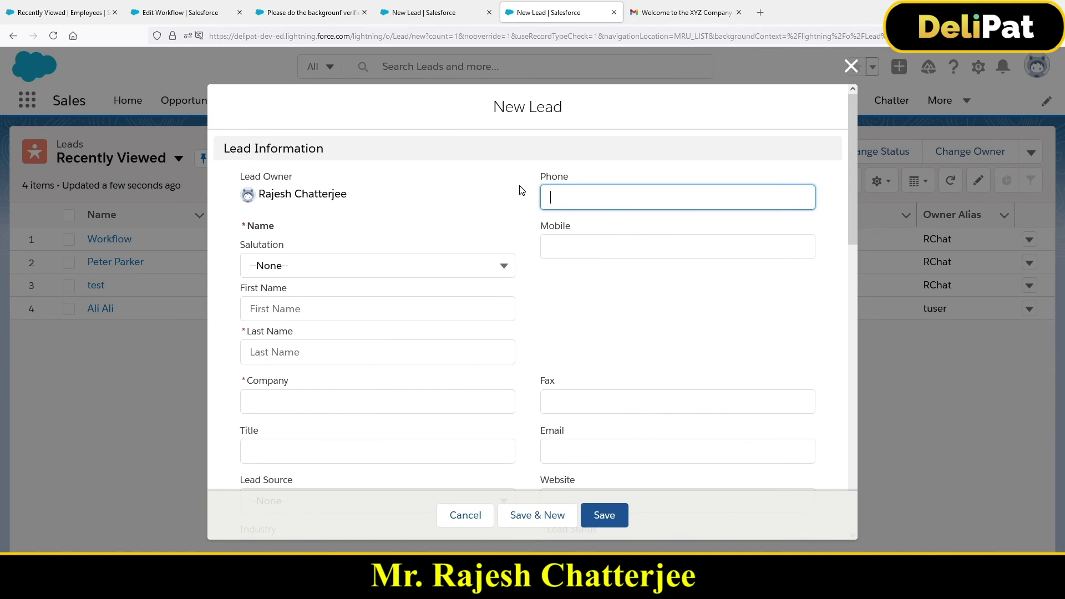
pyautogui.scroll(-5, 399, 400)
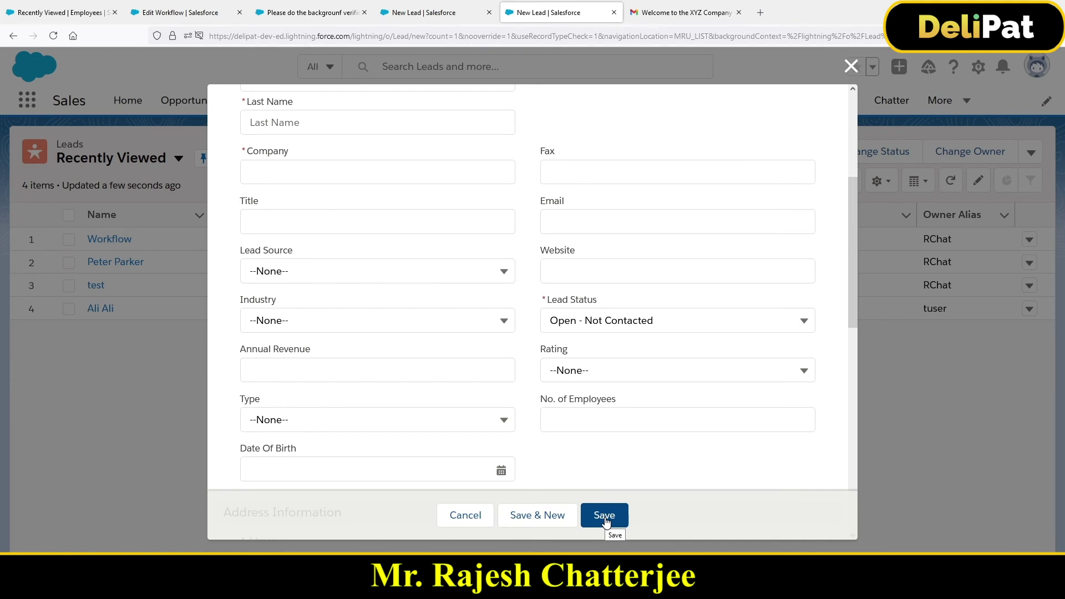
# Look through the other open lead and task pages, and close the blank new lead form without saving.
pyautogui.click(181, 11)
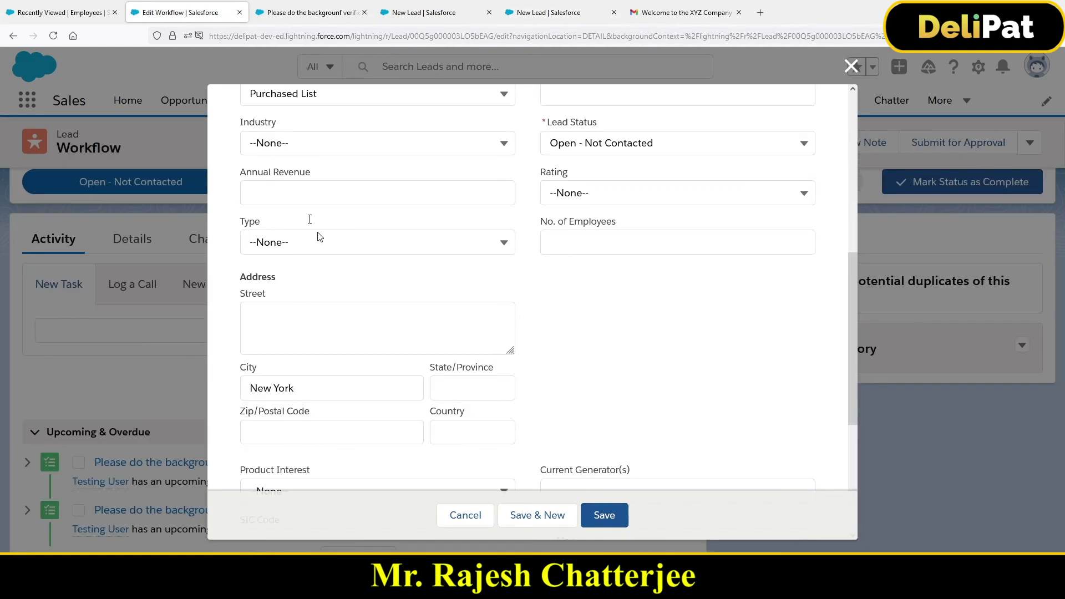
pyautogui.click(68, 18)
pyautogui.click(183, 17)
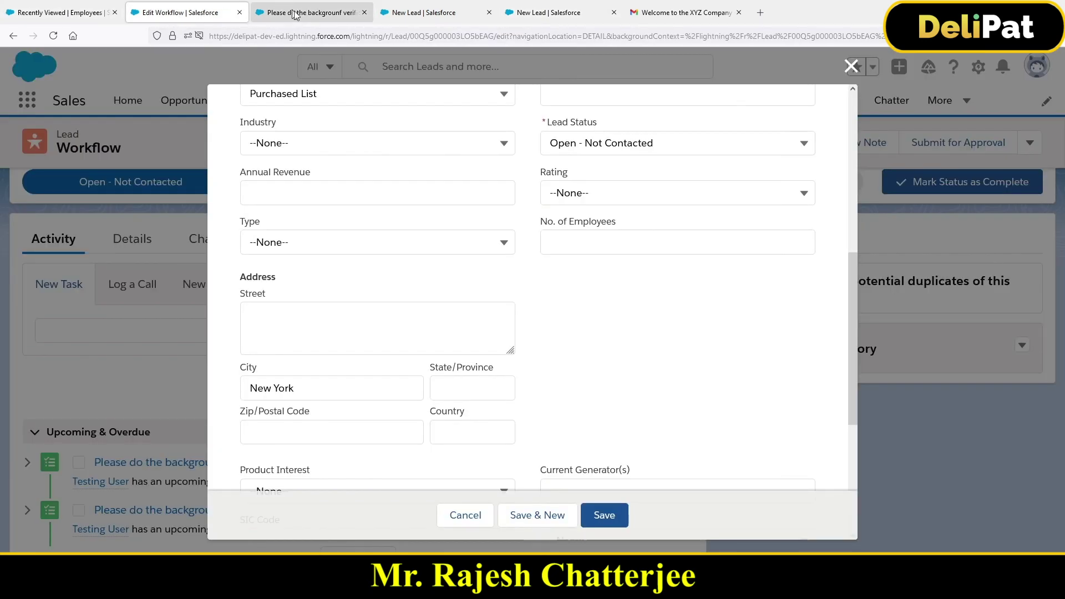
pyautogui.click(304, 15)
pyautogui.click(453, 10)
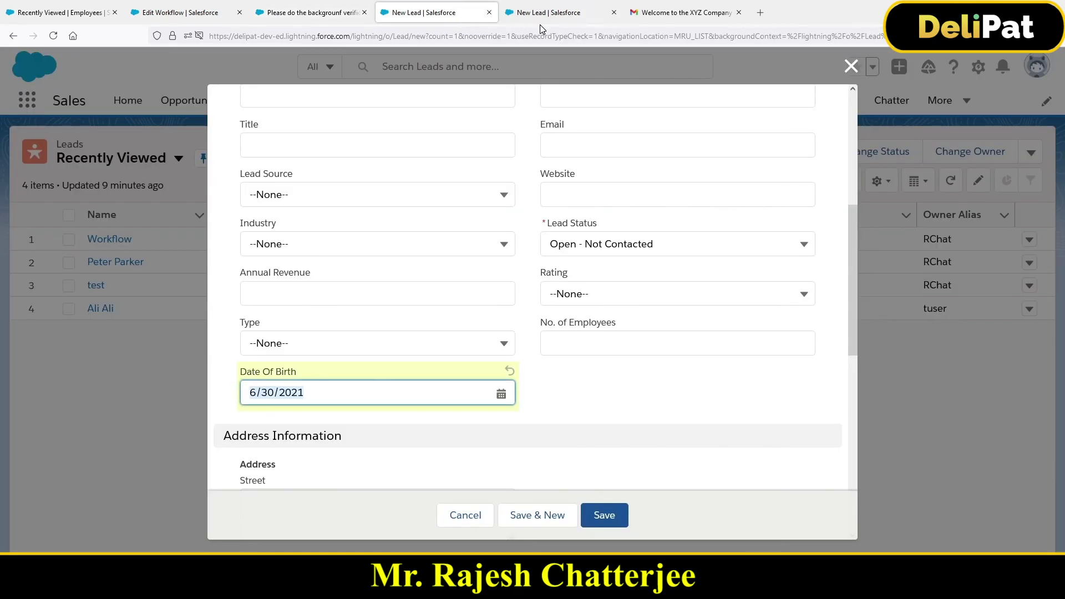
pyautogui.click(538, 16)
pyautogui.click(851, 66)
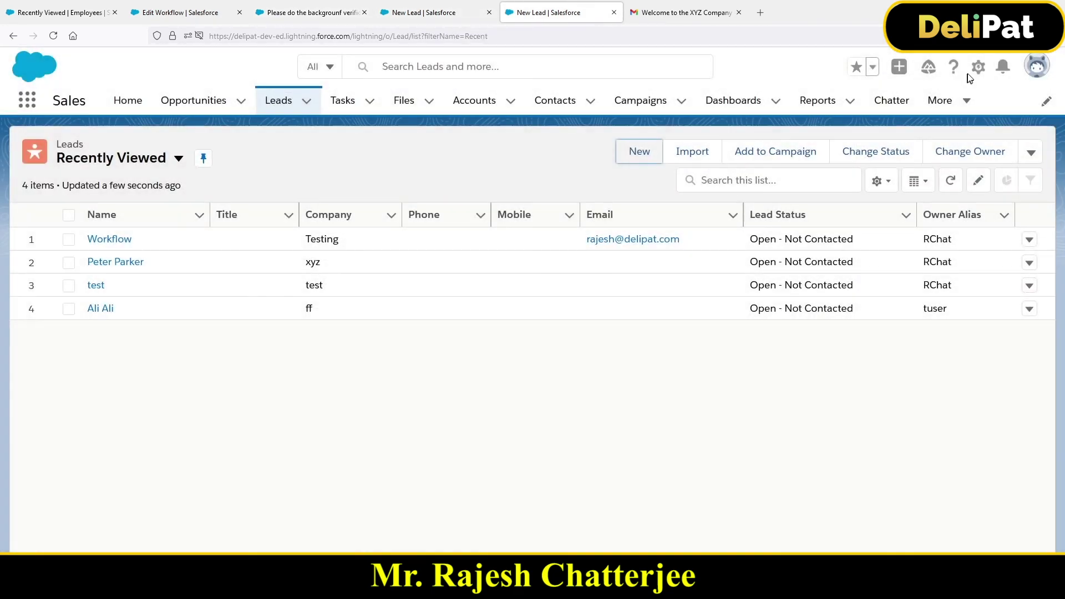
# Find Workflow Rules in Setup by searching for "work" and open the Lead Automations rule.
pyautogui.click(978, 66)
pyautogui.click(911, 108)
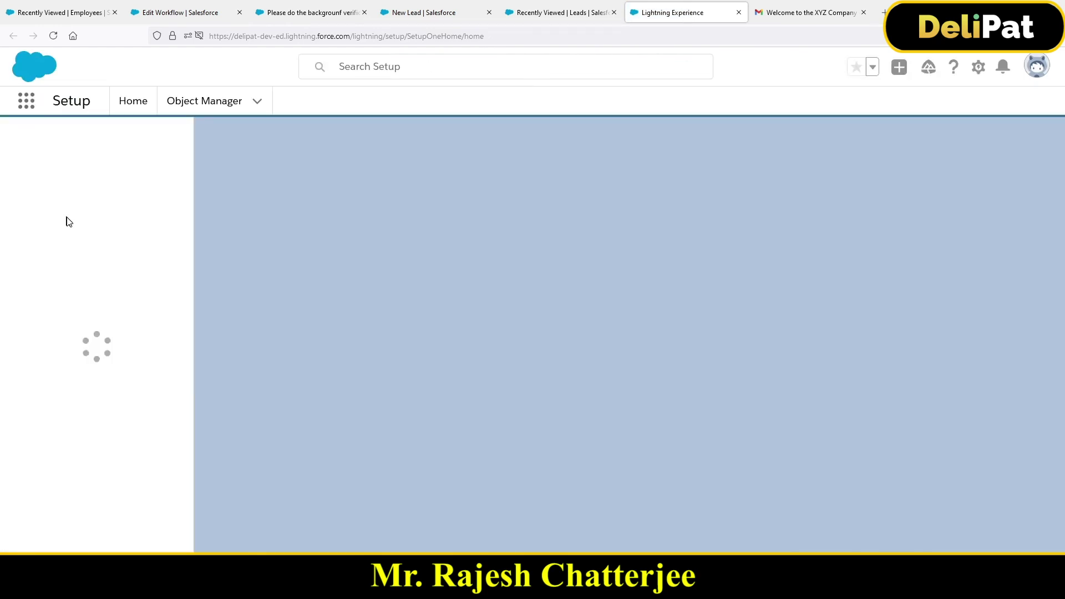
pyautogui.click(90, 151)
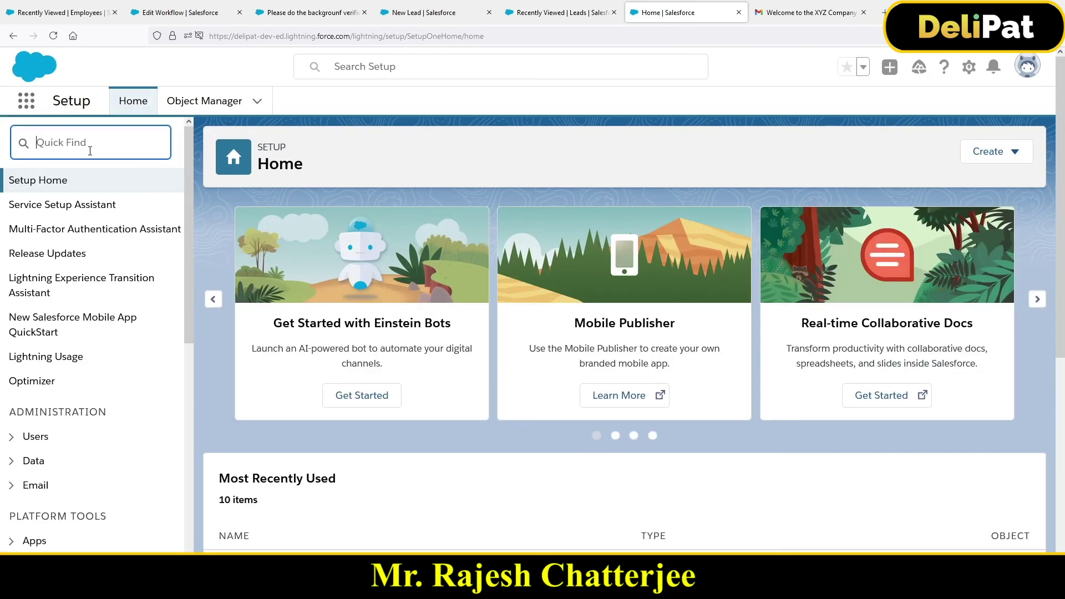
pyautogui.write('work')
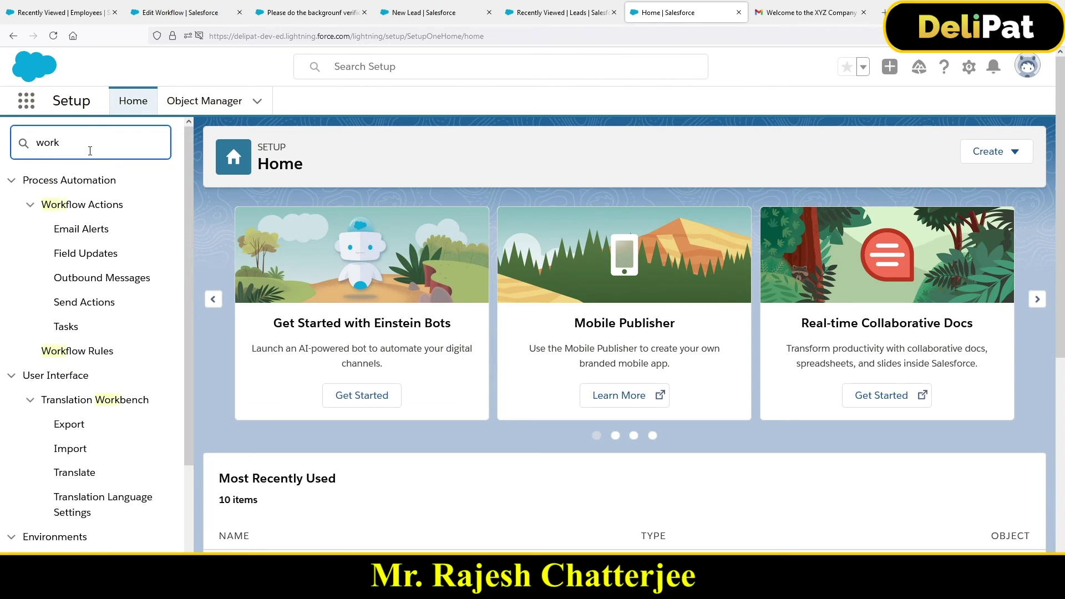
pyautogui.click(85, 351)
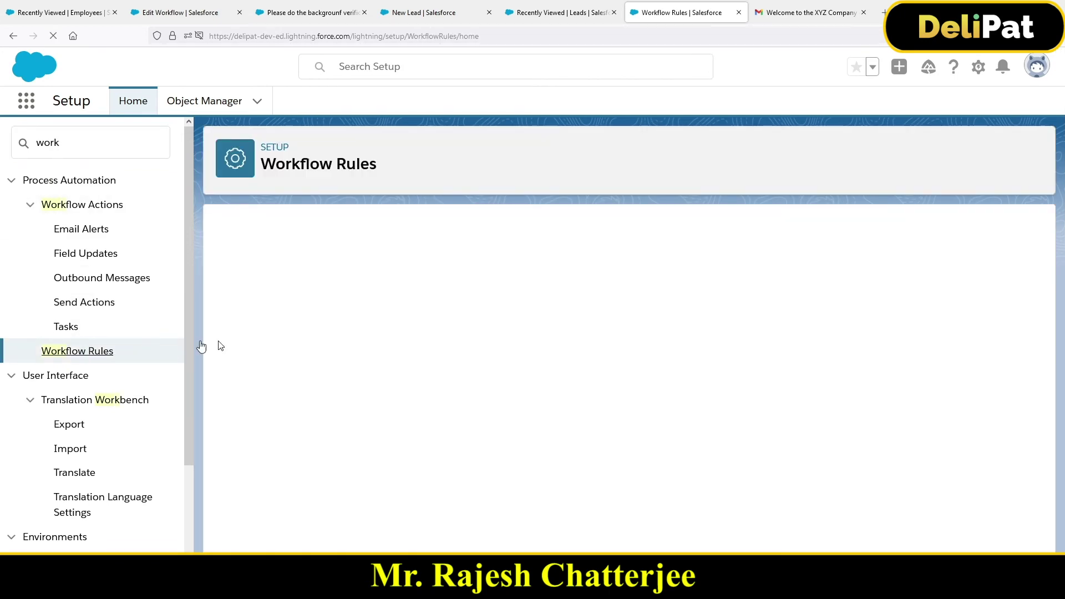
pyautogui.click(327, 419)
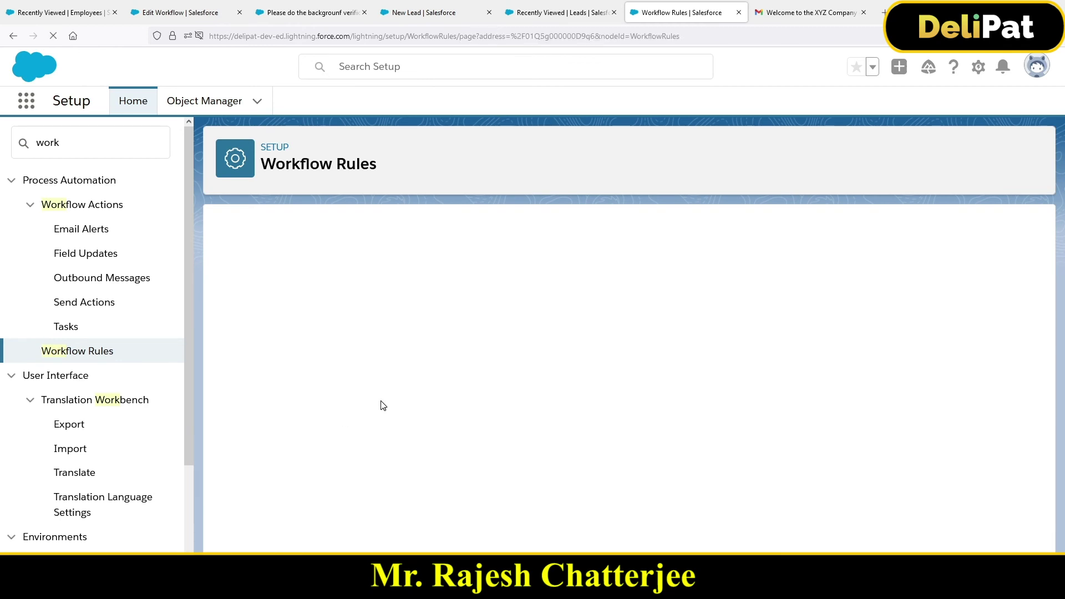
# Review the rule's time-dependent workflow actions and open its workflow actions for editing.
pyautogui.scroll(-1, 417, 423)
pyautogui.scroll(-3, 417, 423)
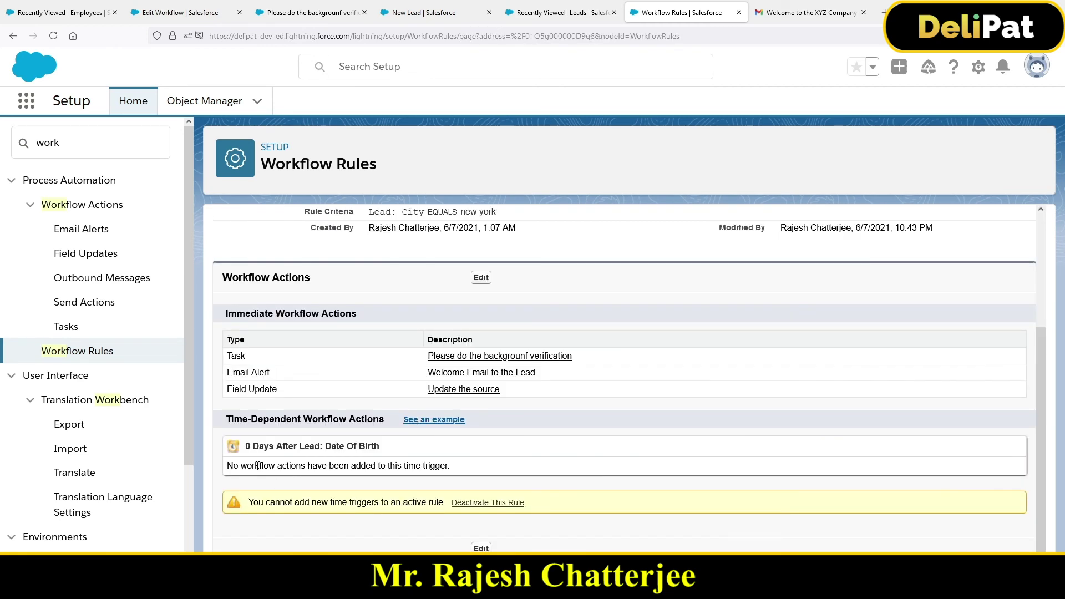
pyautogui.moveTo(227, 420); pyautogui.dragTo(374, 420)
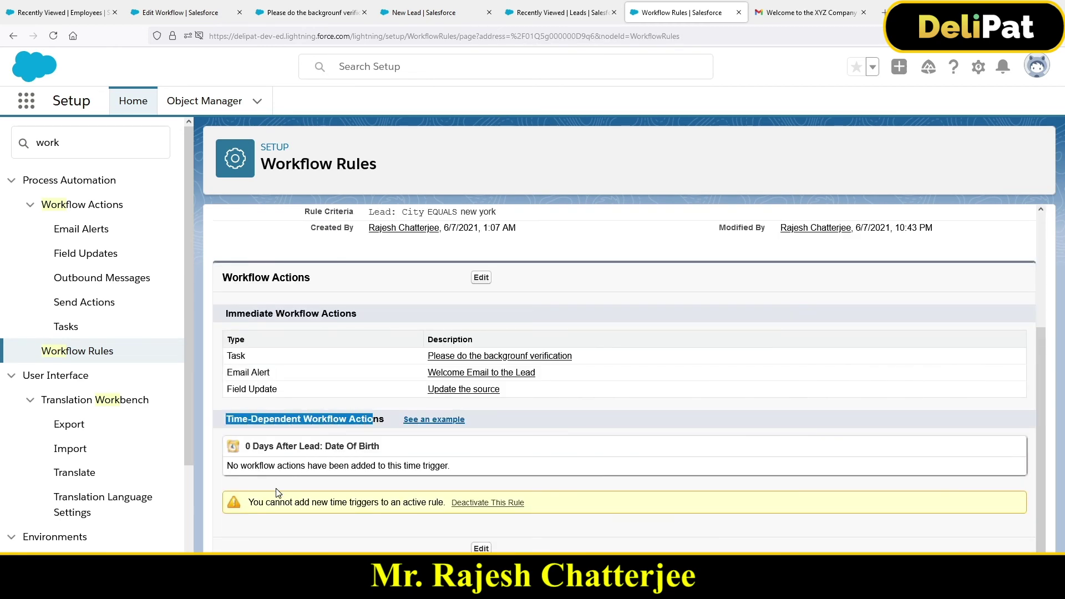
pyautogui.moveTo(228, 466); pyautogui.dragTo(442, 470)
pyautogui.click(481, 549)
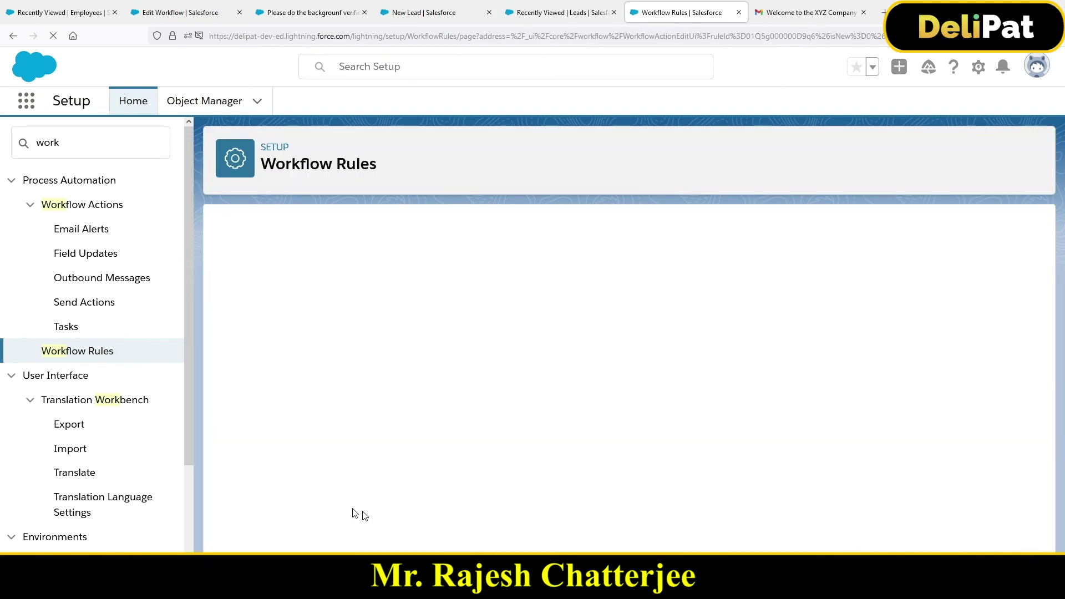
pyautogui.scroll(-2, 277, 436)
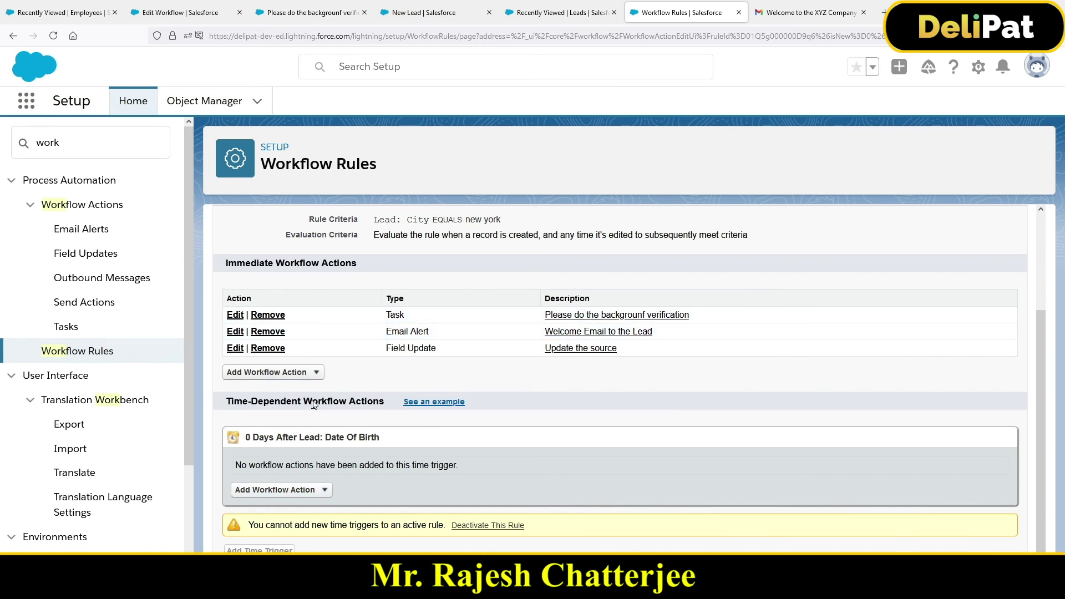
# Add the existing task "Please do the backgrounf verification" to the Date Of Birth time trigger and save the selection.
pyautogui.click(289, 491)
pyautogui.scroll(-1, 273, 532)
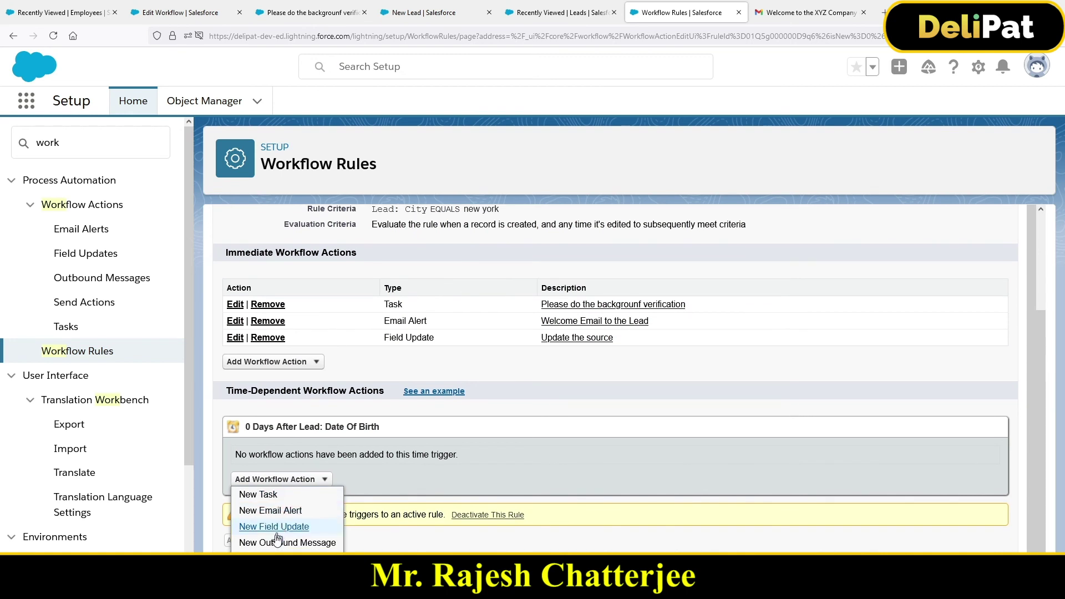
pyautogui.click(303, 363)
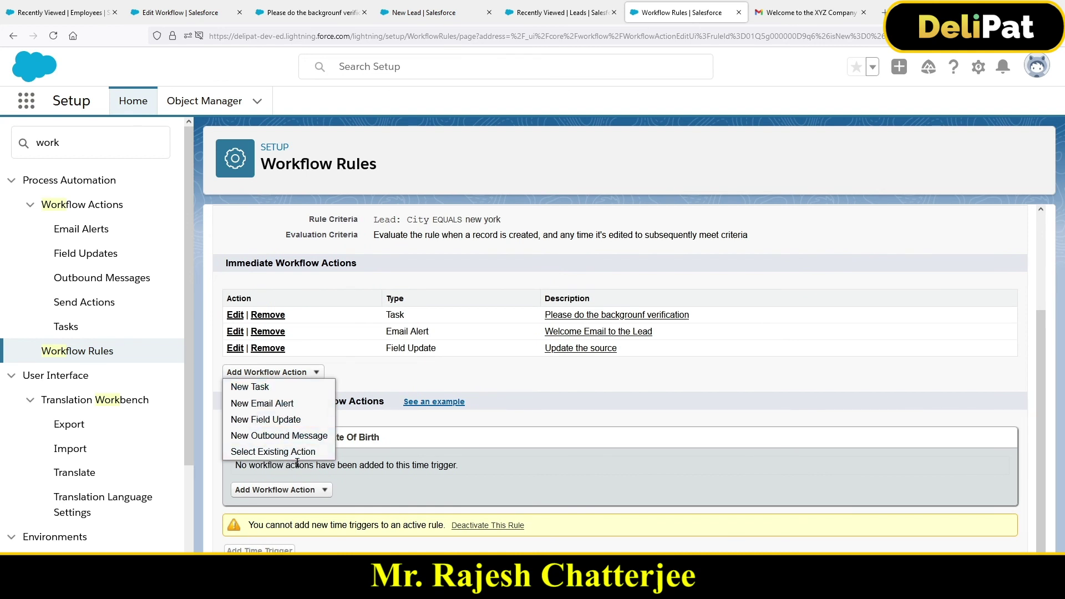
pyautogui.click(293, 490)
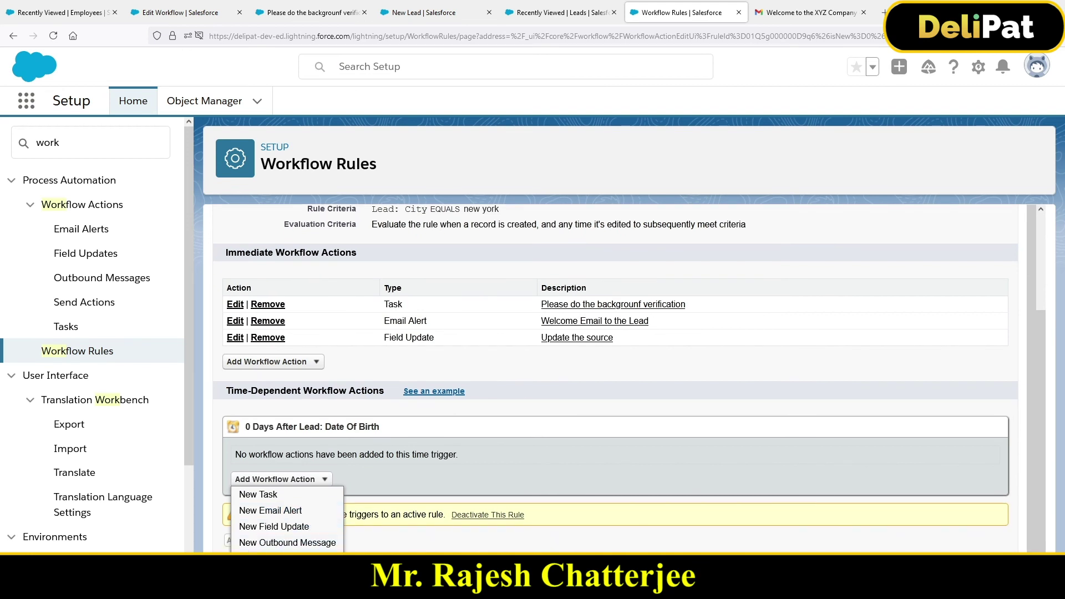
pyautogui.click(281, 558)
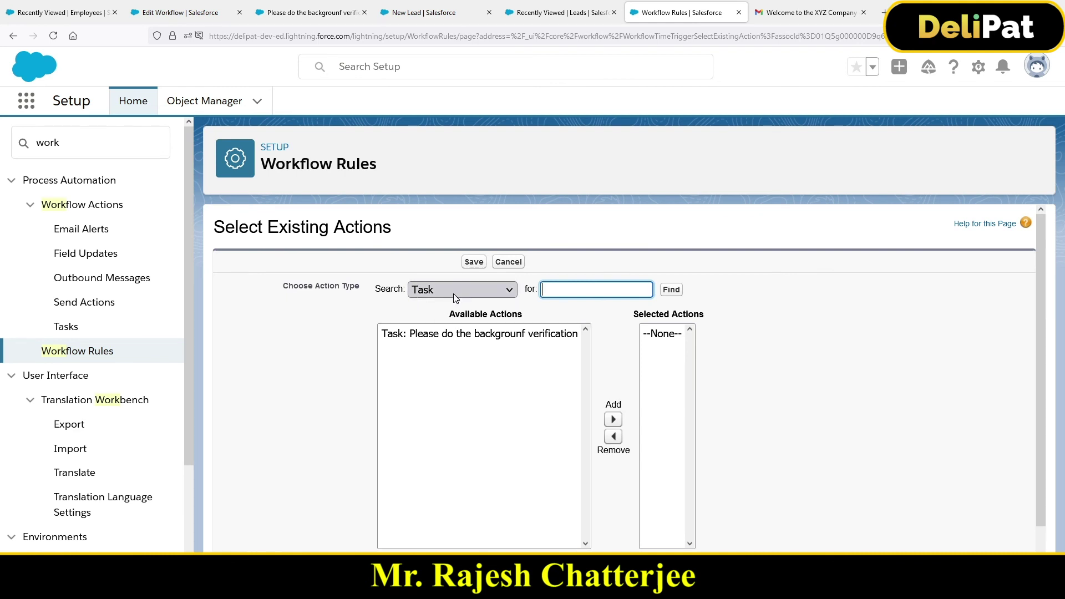
pyautogui.click(449, 338)
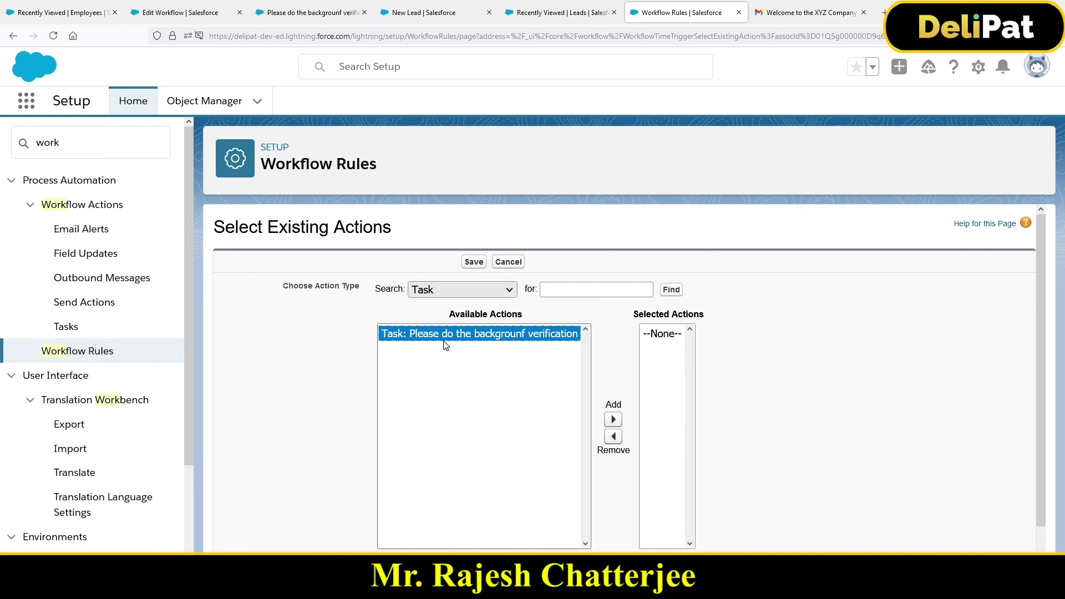
pyautogui.click(613, 420)
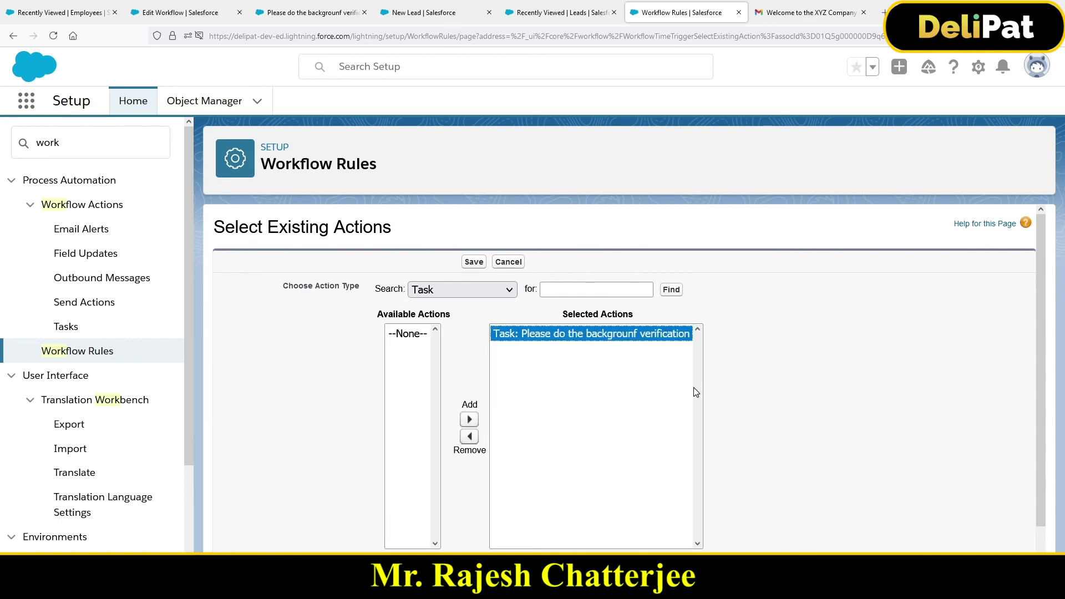
pyautogui.scroll(-1, 613, 385)
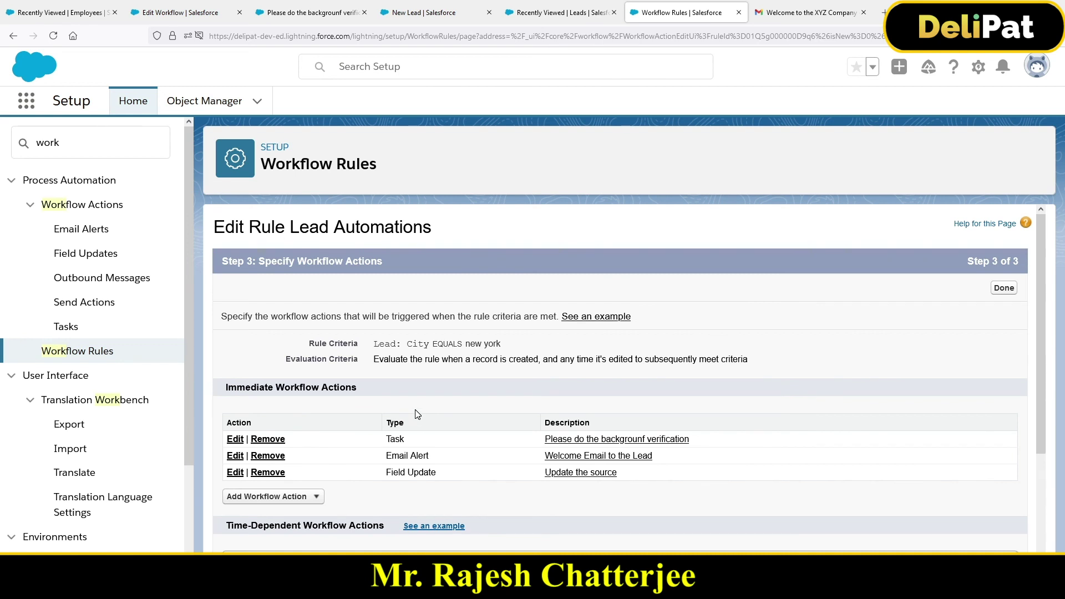
# Examine the Date Of Birth time trigger's timing and the task assigned to it.
pyautogui.scroll(-3, 417, 414)
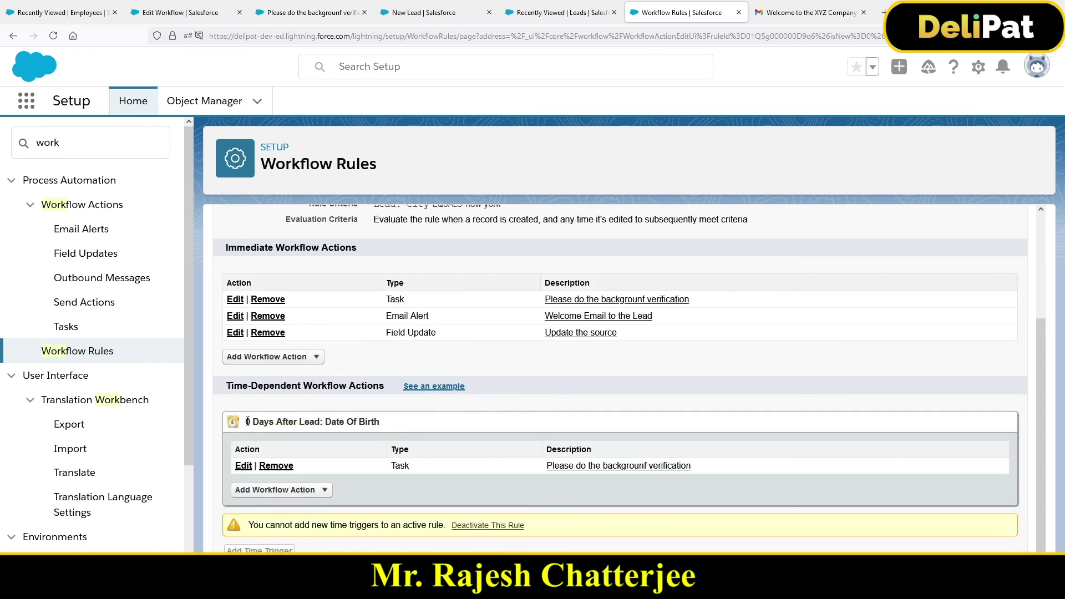
pyautogui.moveTo(246, 422); pyautogui.dragTo(397, 424)
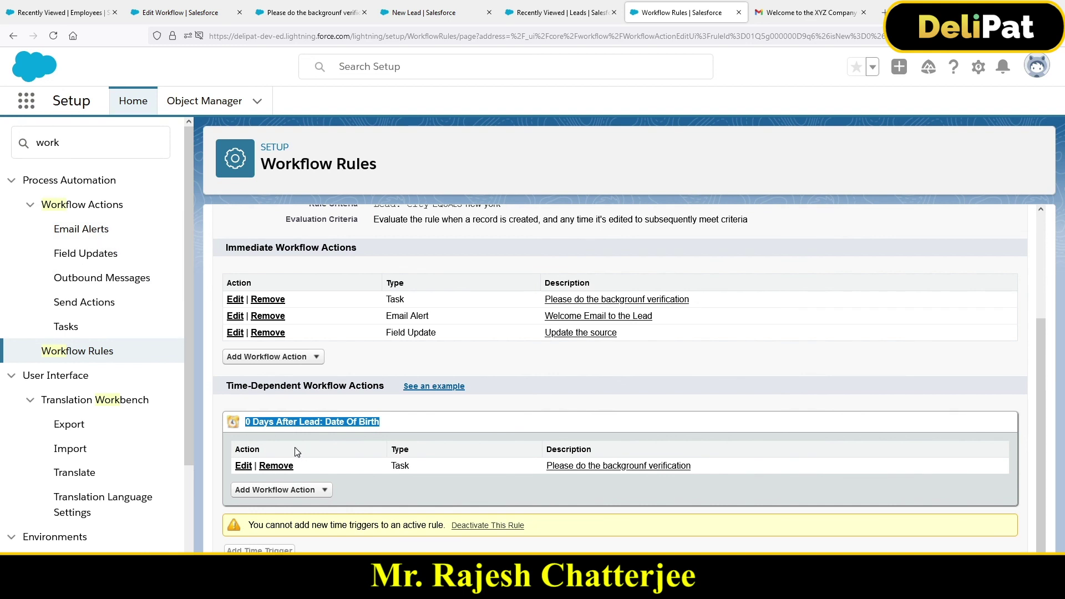
pyautogui.doubleClick(287, 421)
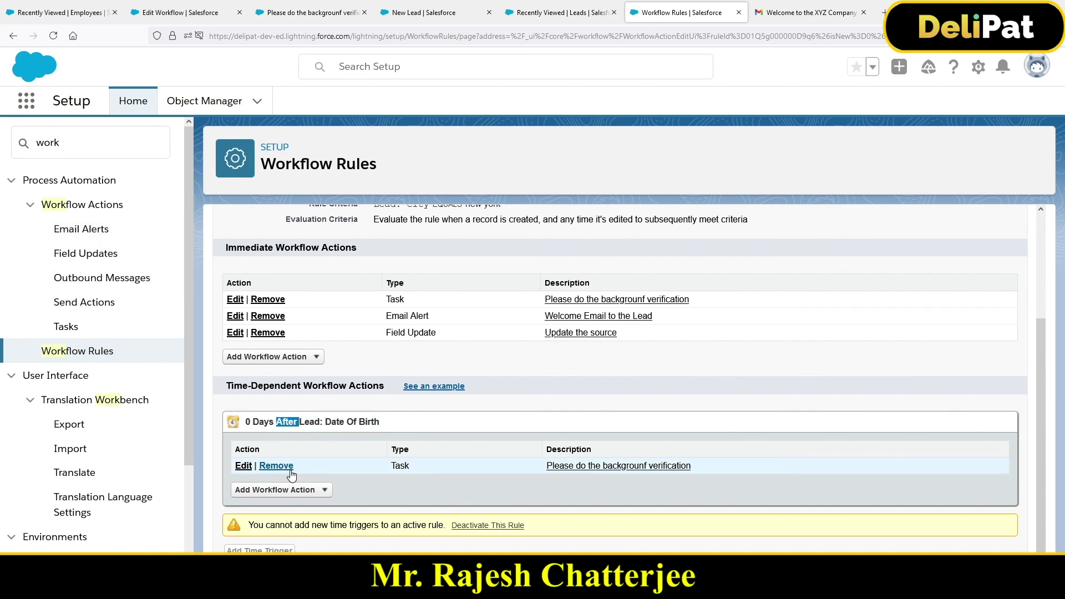